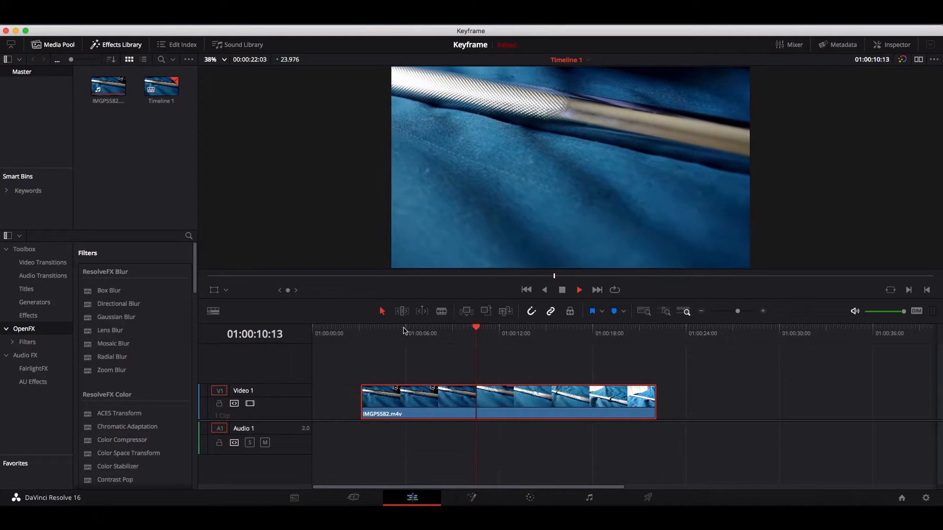
Add Zoom keyframes to the IMGP5582.m4v clip at 01:00:05:19, 01:00:08:23 and 01:00:12:03.
left_click(404, 329)
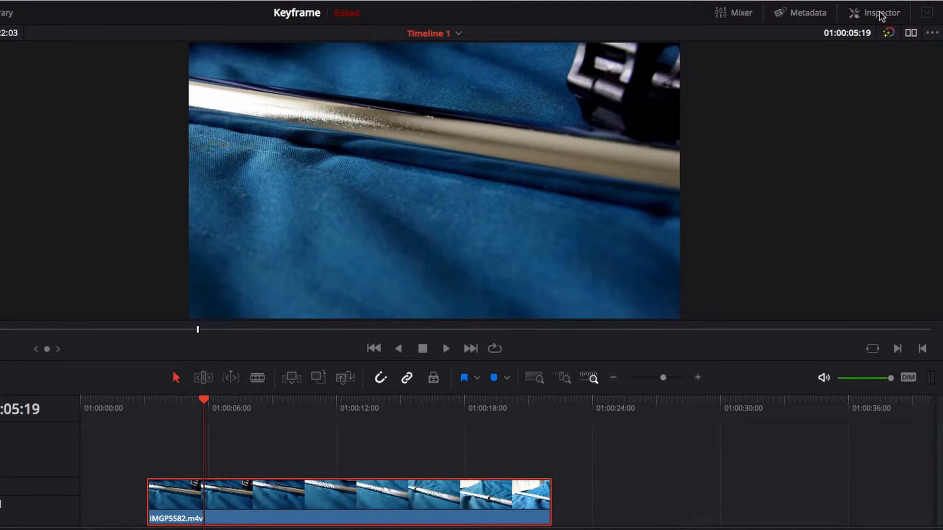
left_click(882, 14)
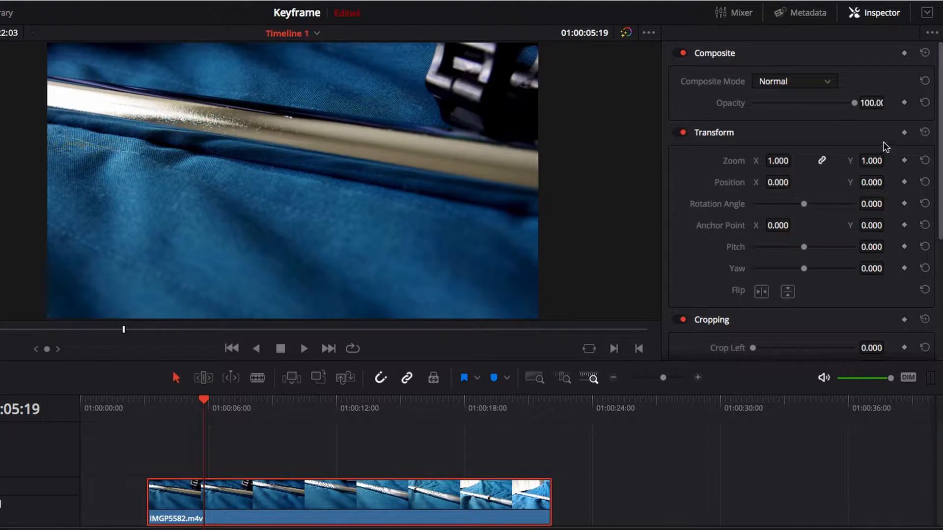
left_click(904, 161)
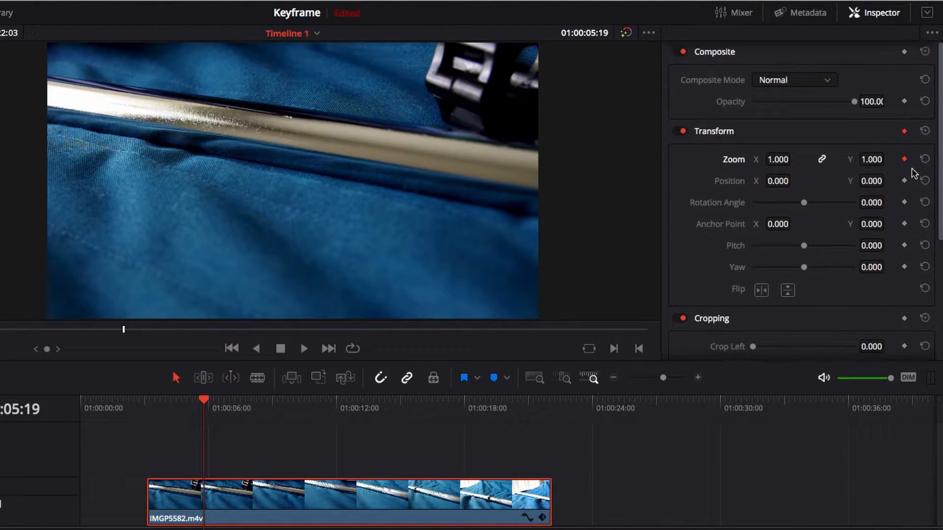
scroll(911, 168, "down", 1)
scroll(912, 168, "up", 1)
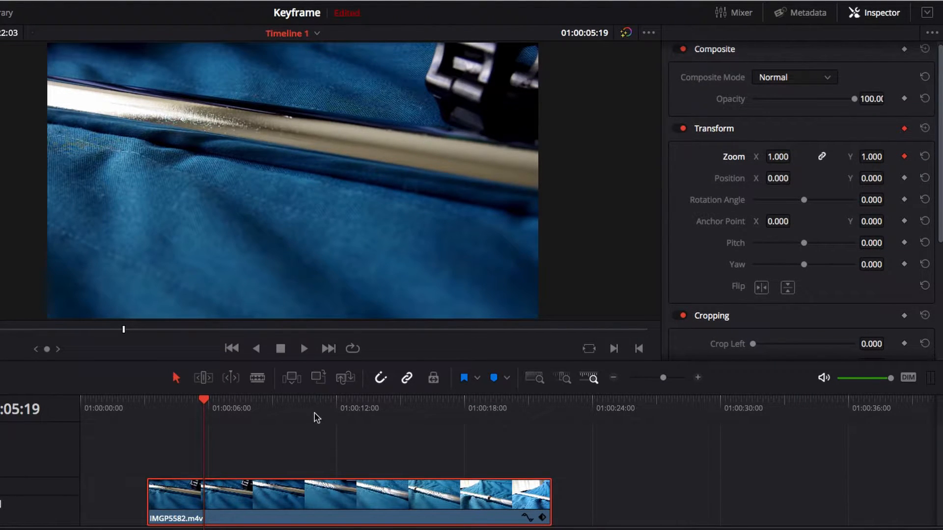
left_click(271, 403)
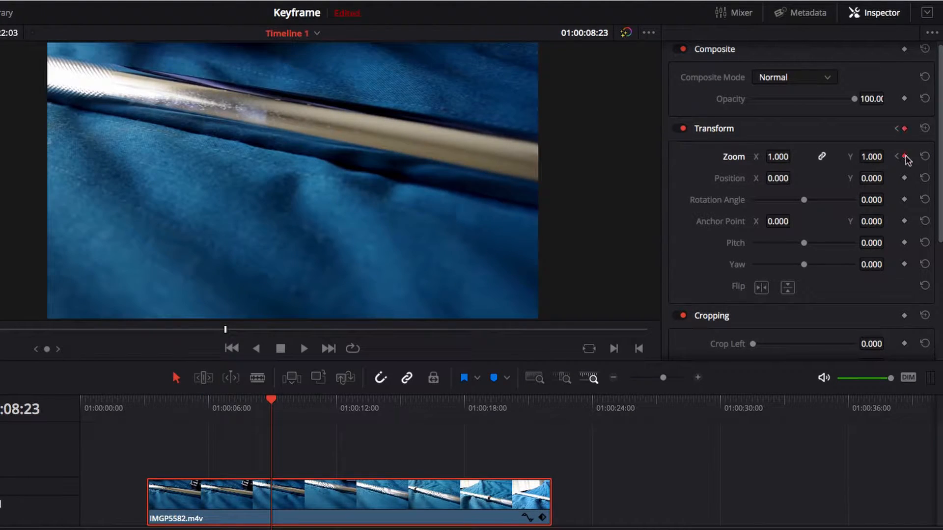
left_click(339, 402)
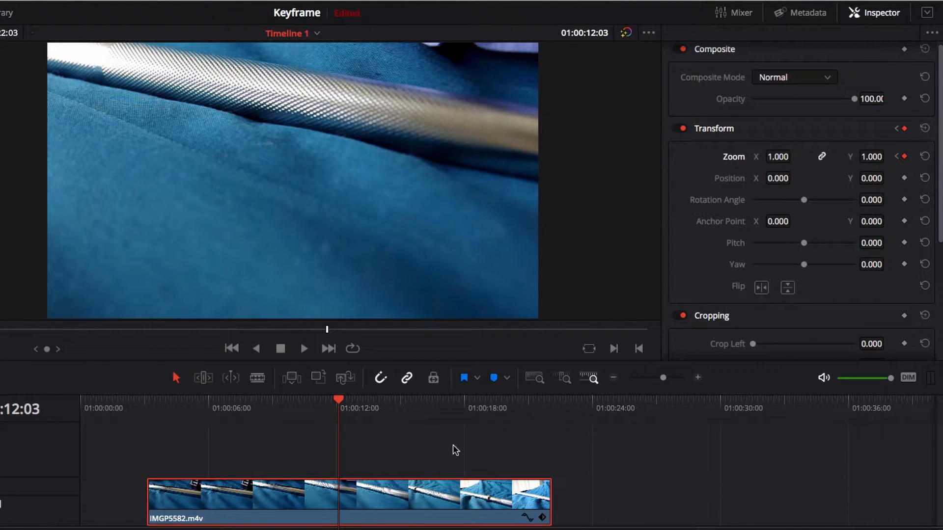
Jump back and forth between the clip's three Zoom keyframes to check the frame at each one.
key("bracketleft")
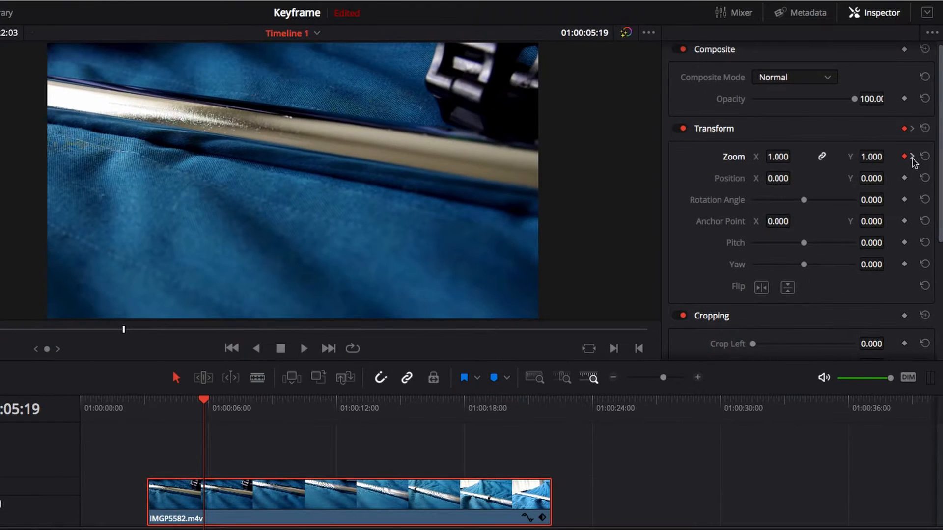
left_click(893, 66)
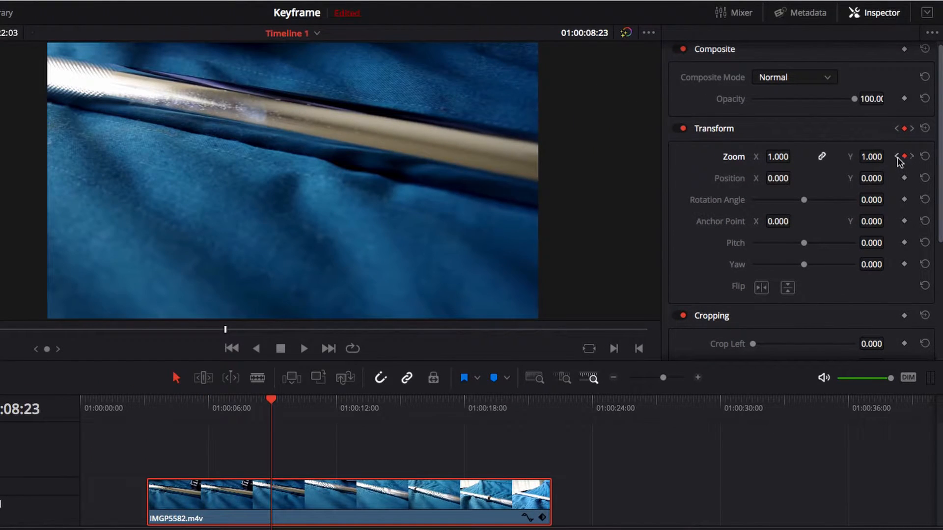
left_click(898, 158)
left_click(913, 157)
left_click(912, 157)
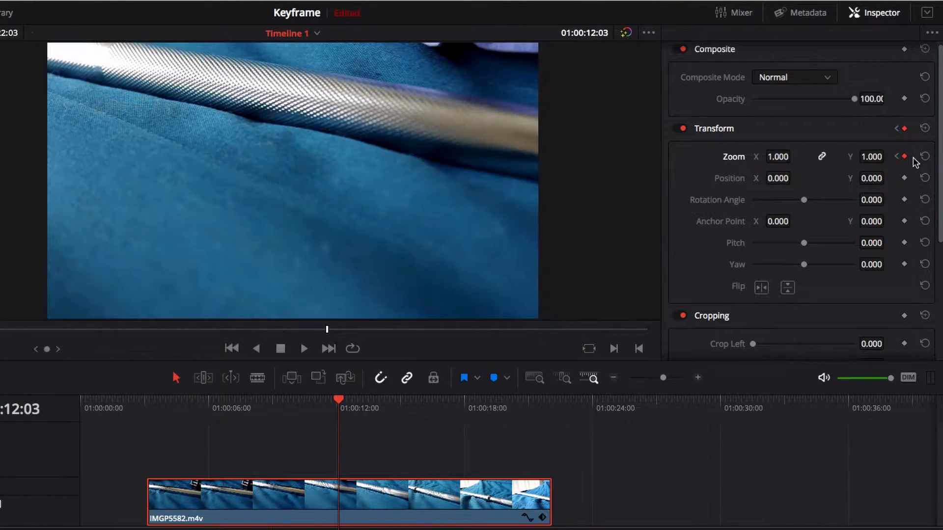
Set the Zoom of the middle keyframe at 01:00:08:23 to 2.590 and play the animation from the first keyframe.
left_click(898, 156)
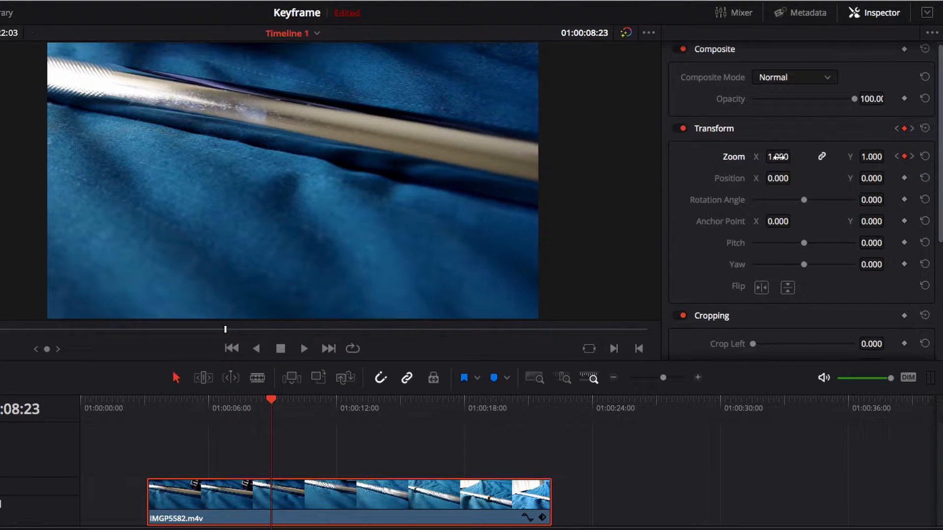
mouse_move(777, 157)
left_mouse_down()
mouse_move(795, 155)
mouse_move(777, 157)
left_mouse_up()
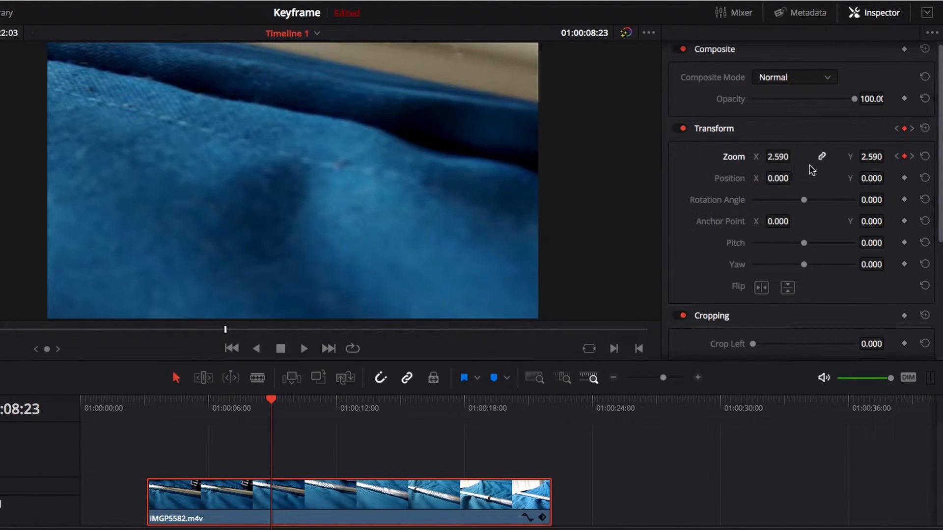
left_click(897, 157)
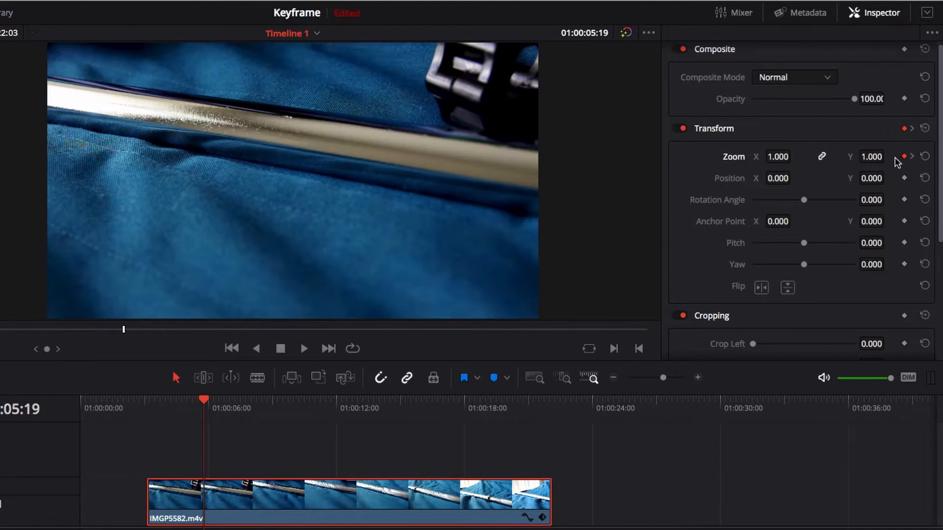
key("space")
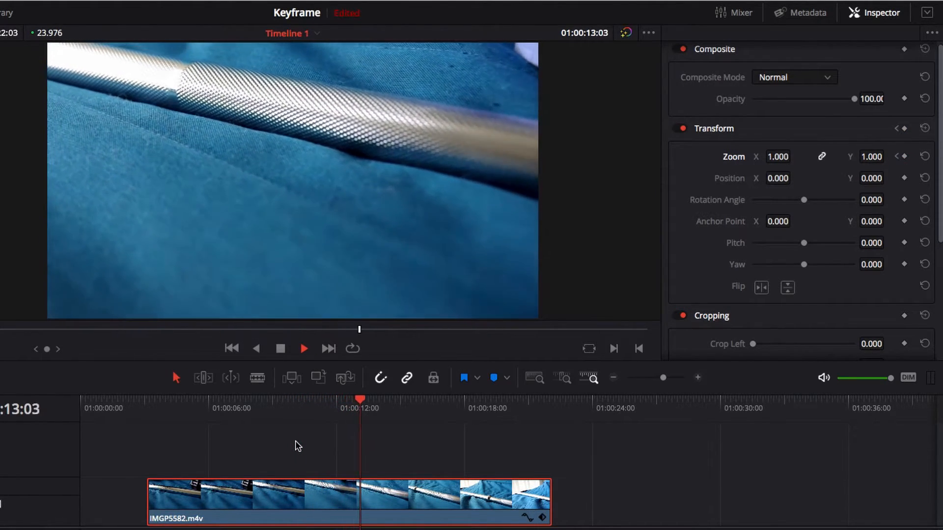
key("space")
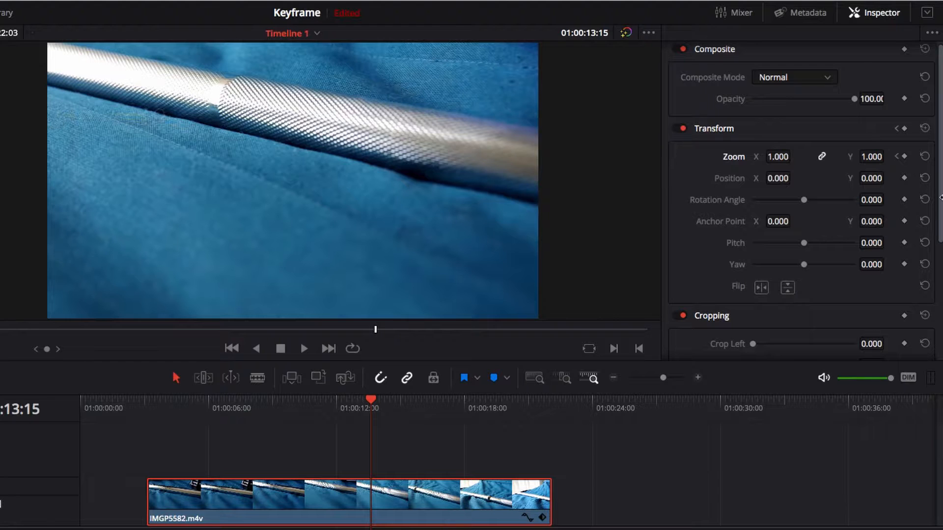
Set the middle Zoom keyframe's interpolation to Ease In and Out and choose an easing for the first Zoom keyframe.
left_click(897, 157)
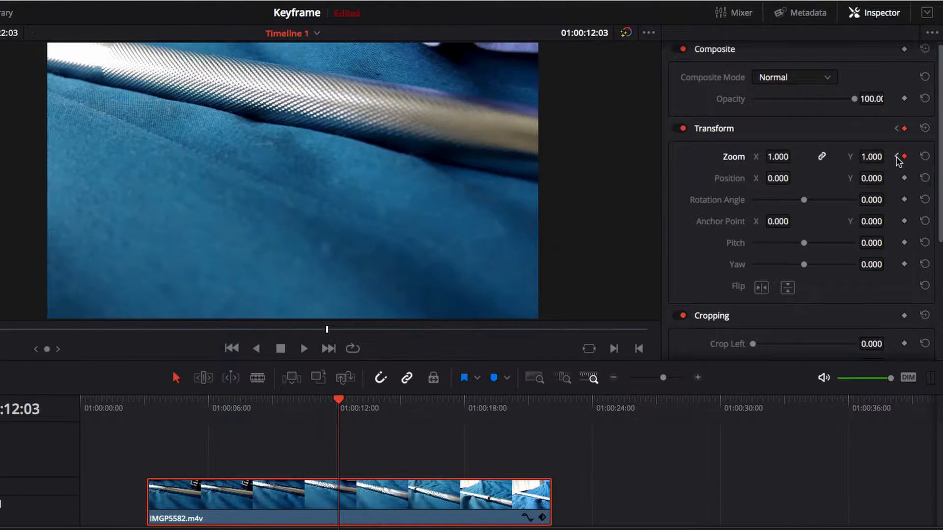
left_click(896, 157)
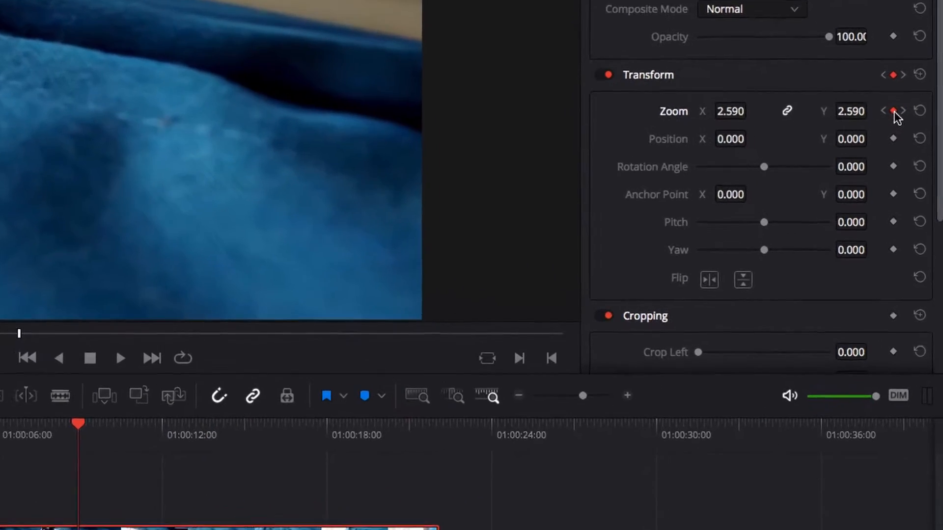
right_click(904, 156)
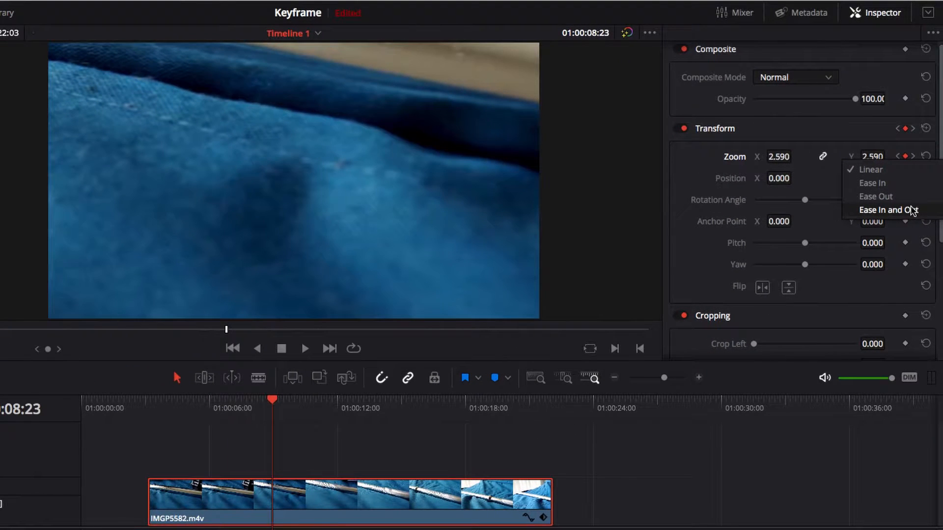
left_click(911, 210)
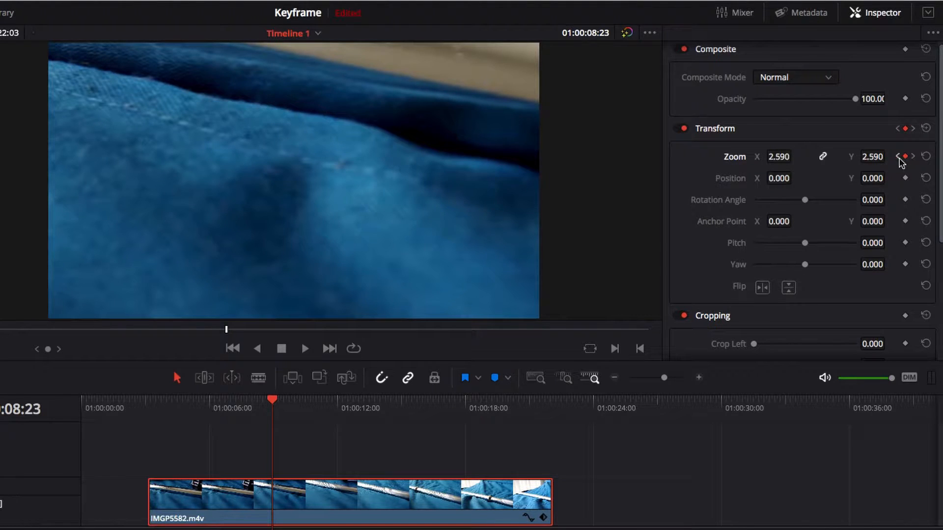
left_click(898, 157)
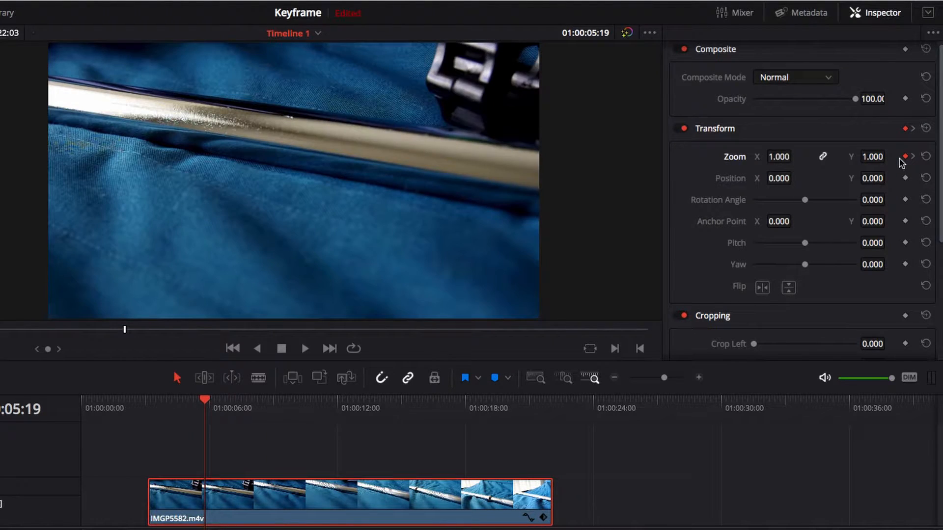
right_click(907, 160)
left_click(876, 184)
Play the clip from the first Zoom keyframe to preview the eased zoom animation.
key("space")
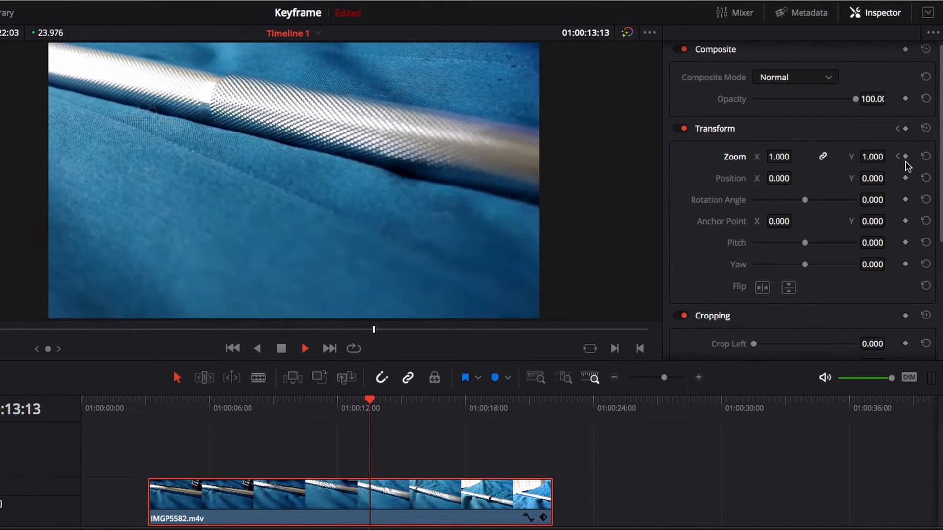
key("space")
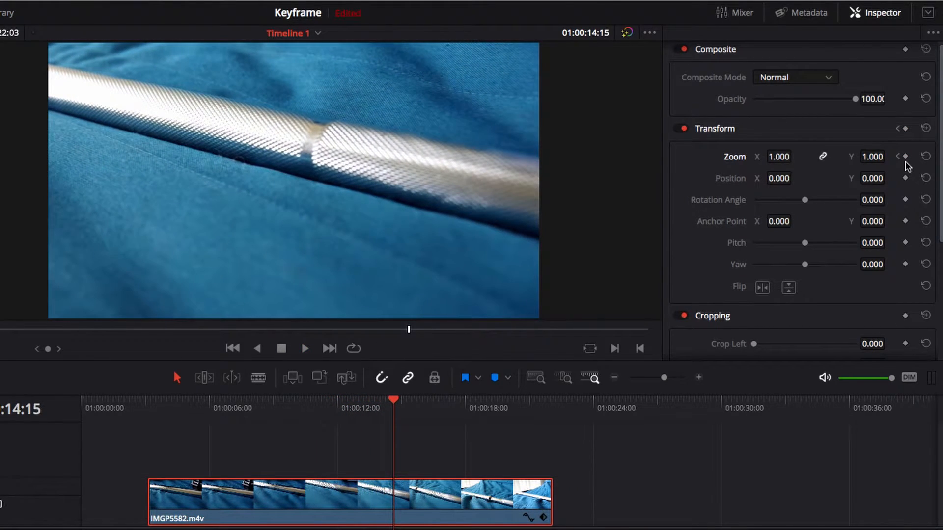
Remove the Zoom keyframes at 01:00:12:03, 01:00:08:23 and 01:00:05:19 from the clip.
left_click(898, 156)
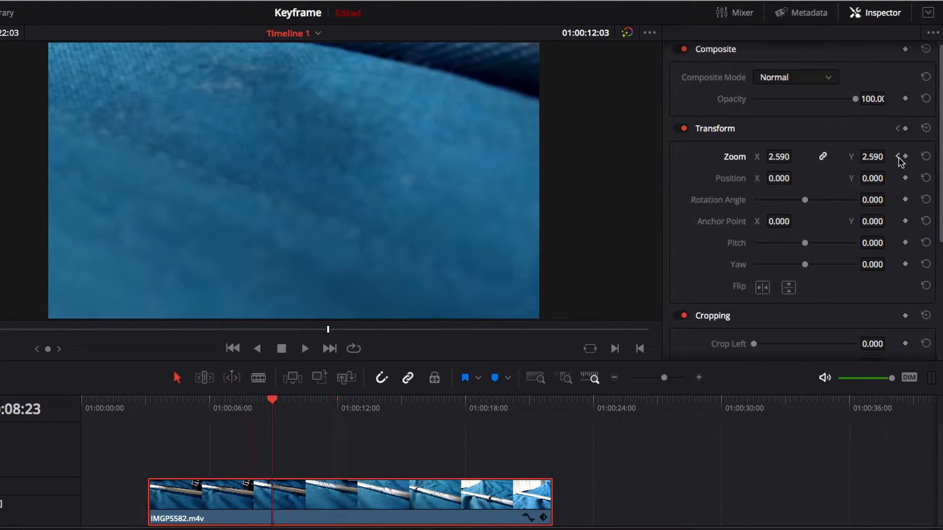
left_click(897, 157)
left_click(905, 157)
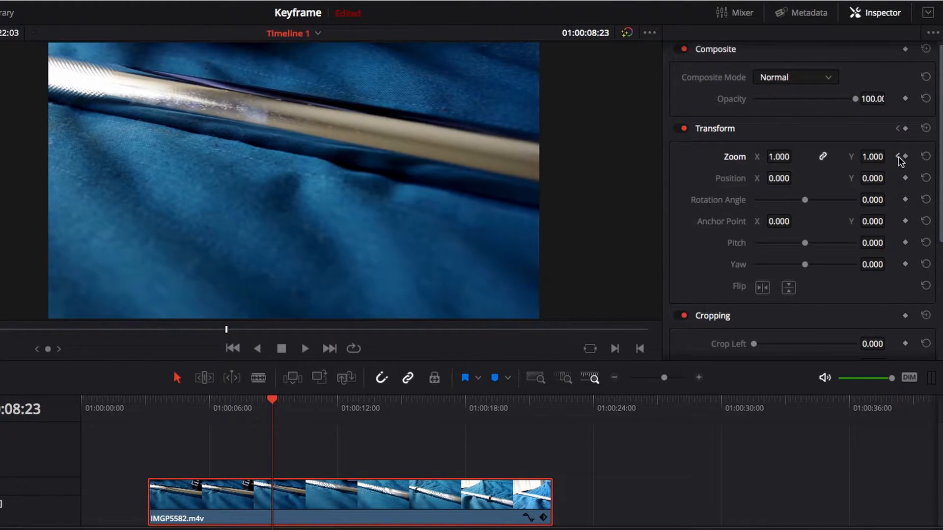
left_click(898, 157)
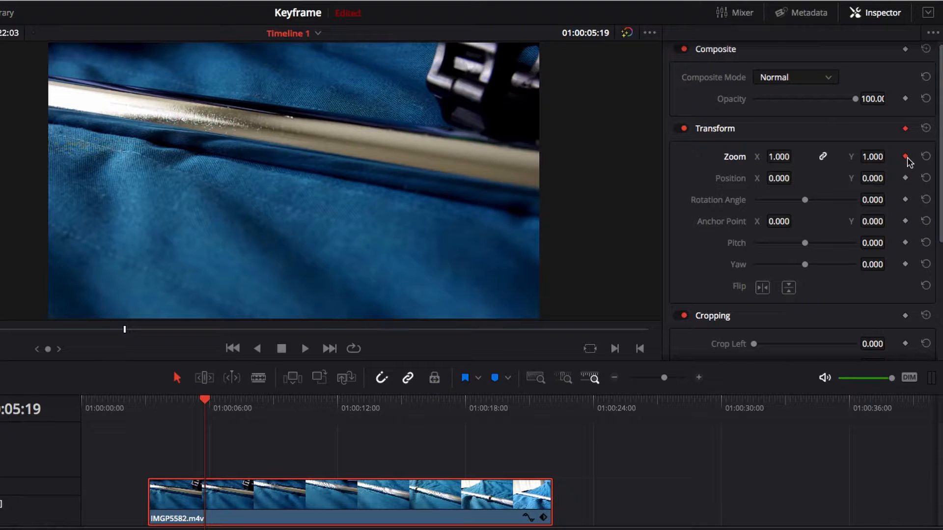
left_click(906, 158)
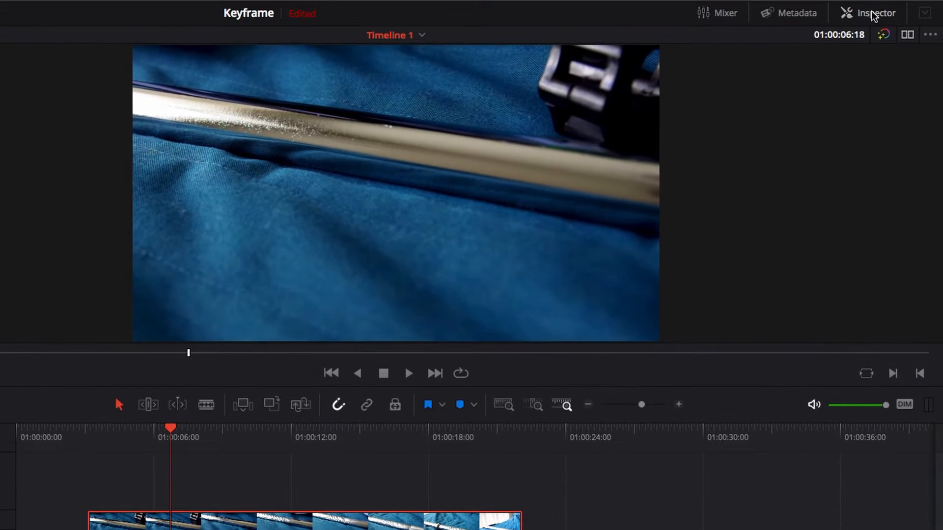
Add a Zoom keyframe at 01:00:06:18 and expand the clip's Transform keyframes in the timeline into Zoom X and Zoom Y tracks.
left_click(895, 45)
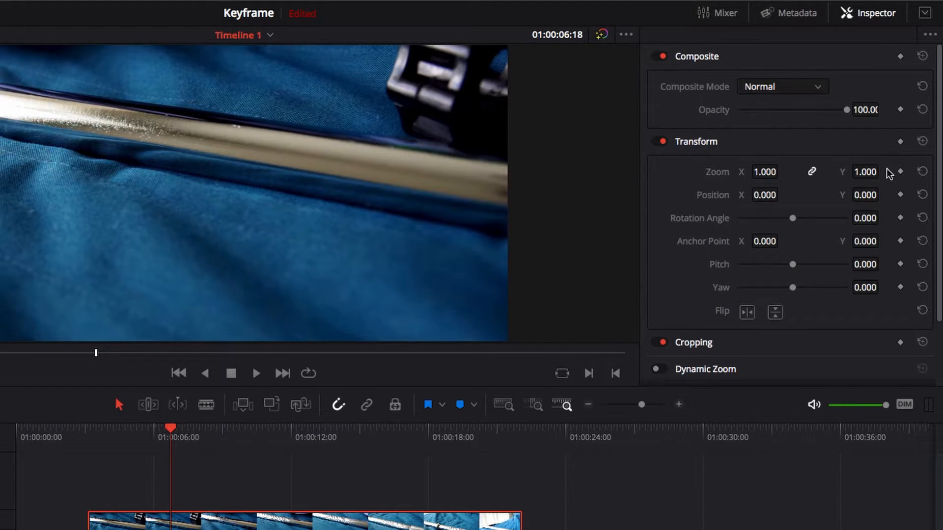
left_click(900, 172)
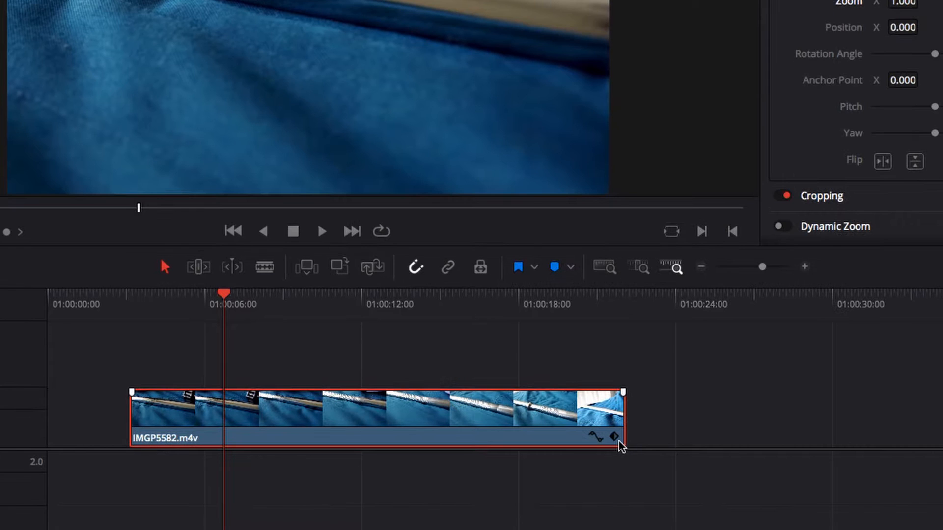
left_click(614, 436)
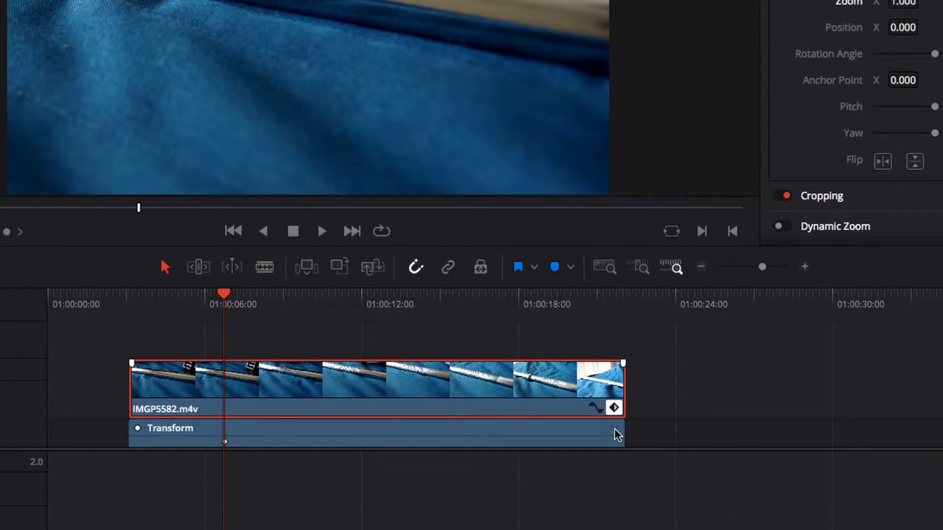
left_click(614, 428)
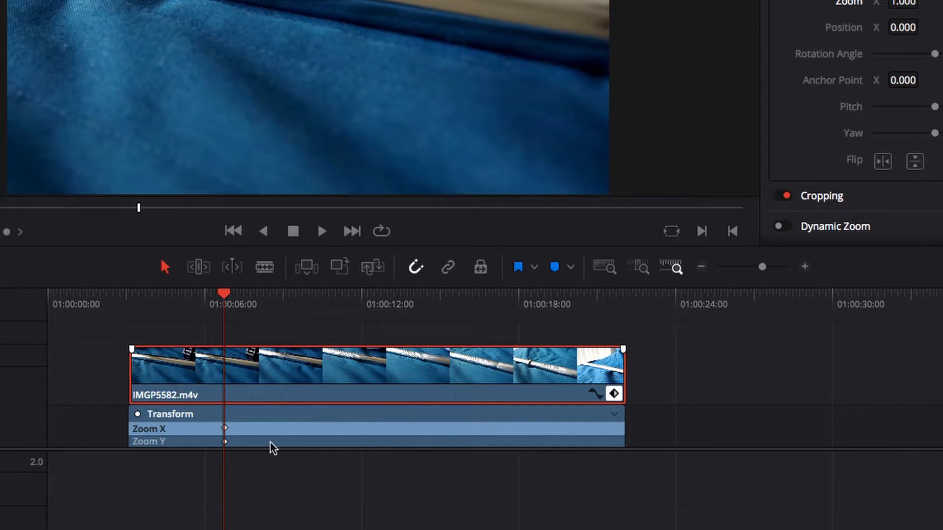
mouse_move(225, 429)
left_mouse_down()
mouse_move(331, 429)
mouse_move(225, 429)
left_mouse_up()
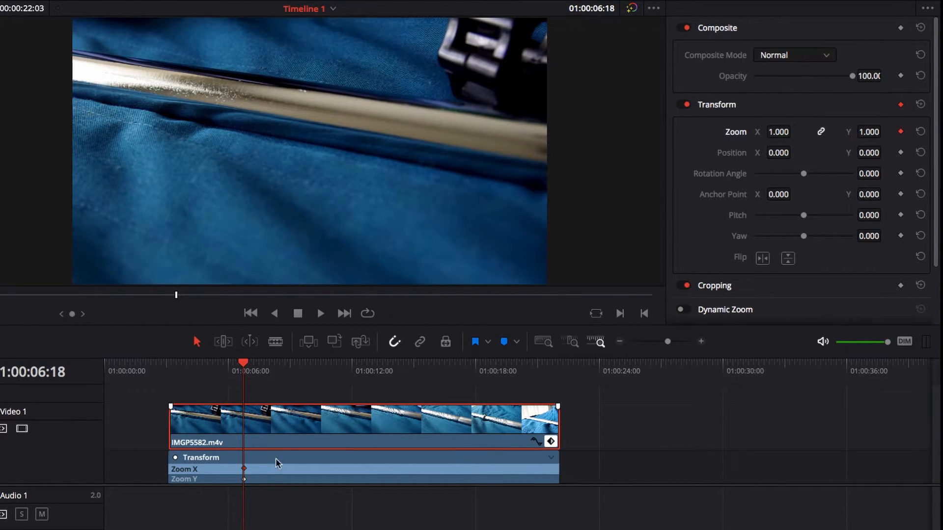
Add two more Zoom keyframes to the clip at 01:00:09:09 and 01:00:12:22.
left_click(299, 368)
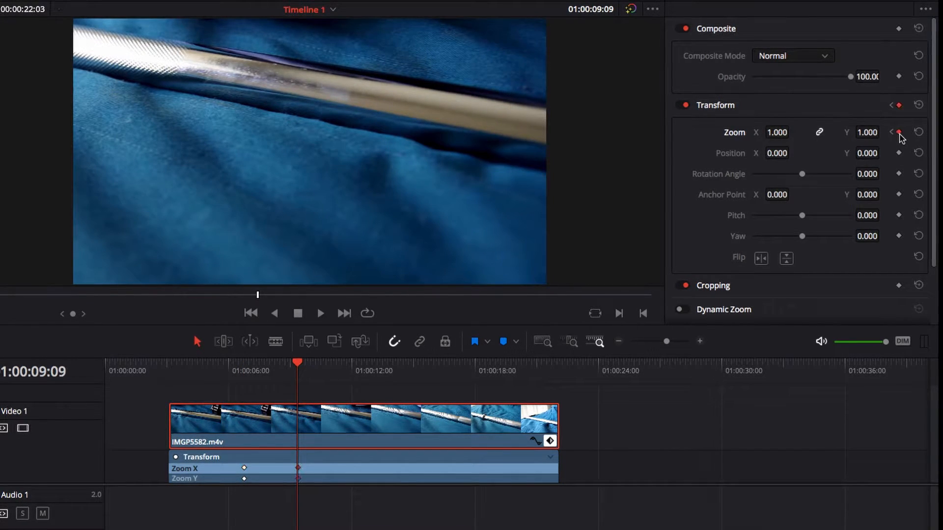
left_click_drag(376, 368, 371, 369)
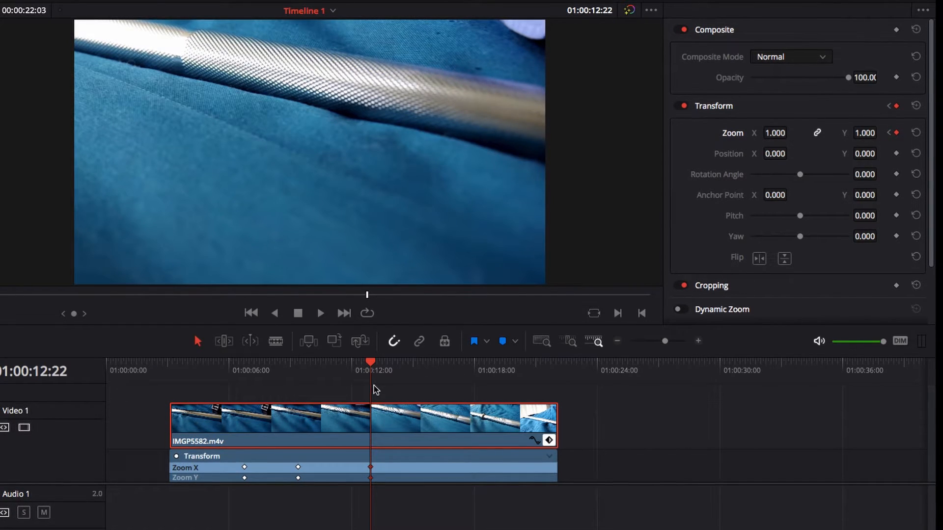
Go back through the Zoom keyframes to 01:00:06:18 and return to the middle keyframe at 01:00:09:09.
left_click(298, 365)
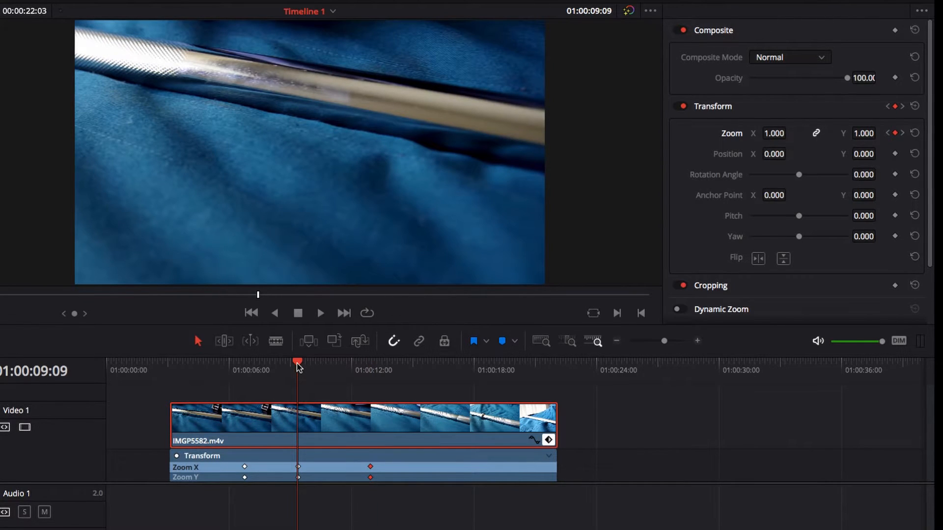
left_click(244, 365)
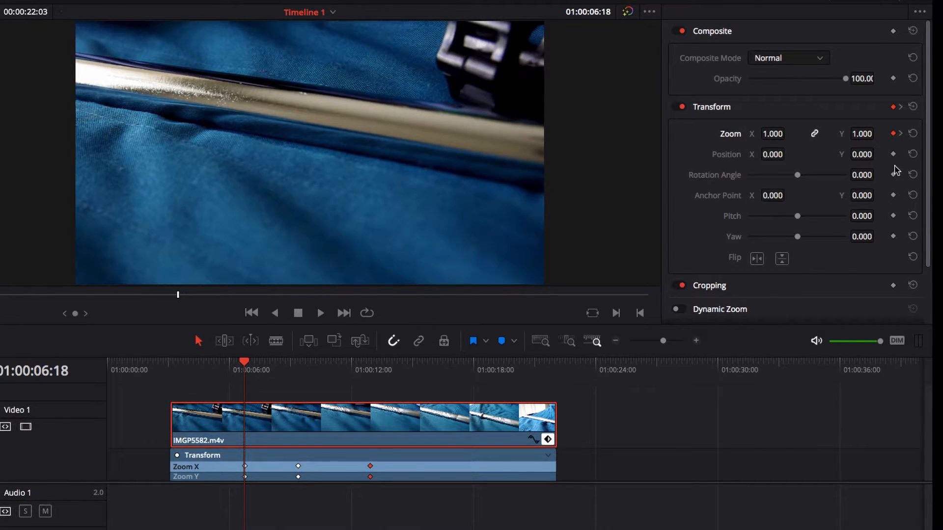
left_click(901, 134)
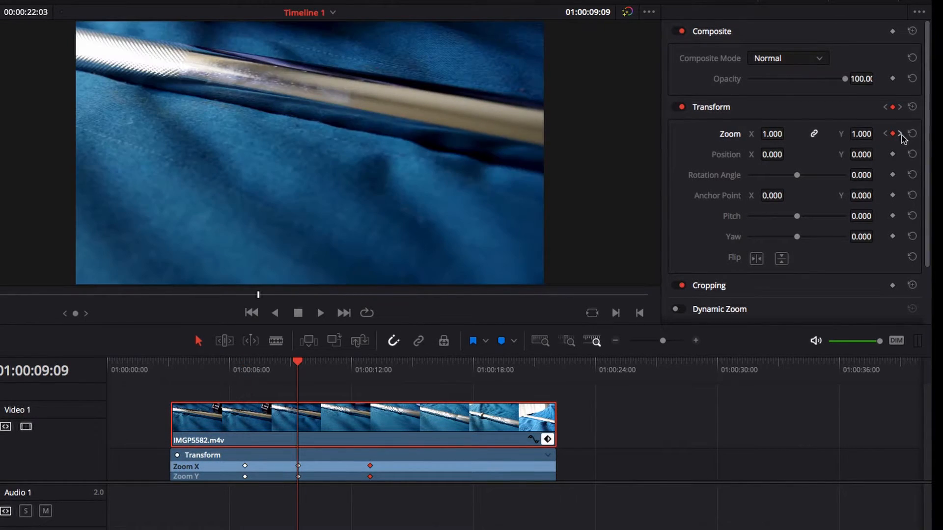
Set the clip's Zoom to 1.980 at the middle keyframe, 01:00:09:09.
left_click(900, 135)
left_click(885, 134)
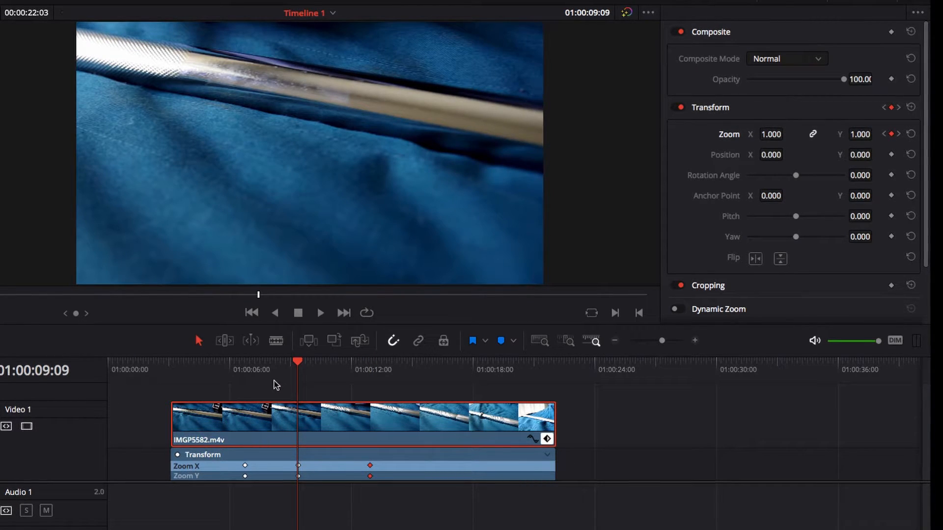
left_click_drag(770, 135, 800, 133)
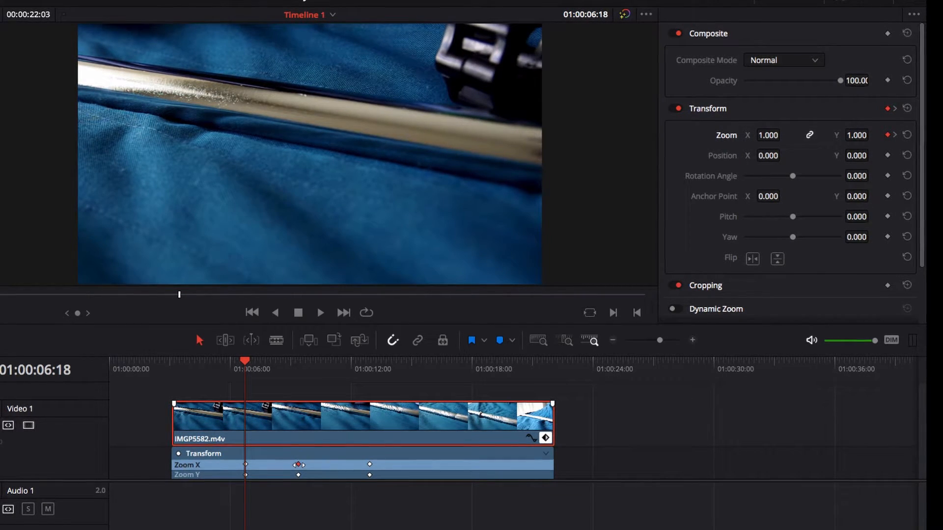
Set the middle Zoom X and Zoom Y keyframes in the timeline to Ease In and Out.
right_click(298, 464)
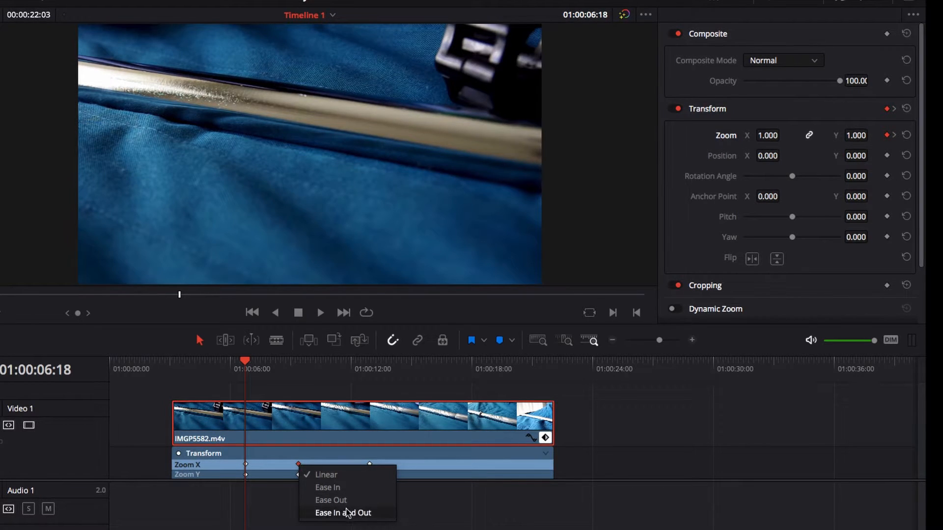
left_click(346, 513)
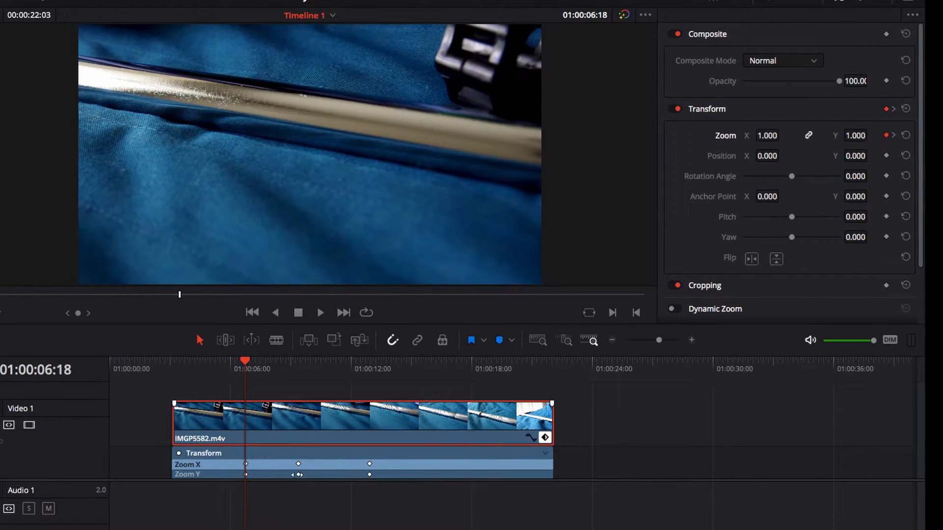
left_click(299, 474)
right_click(298, 474)
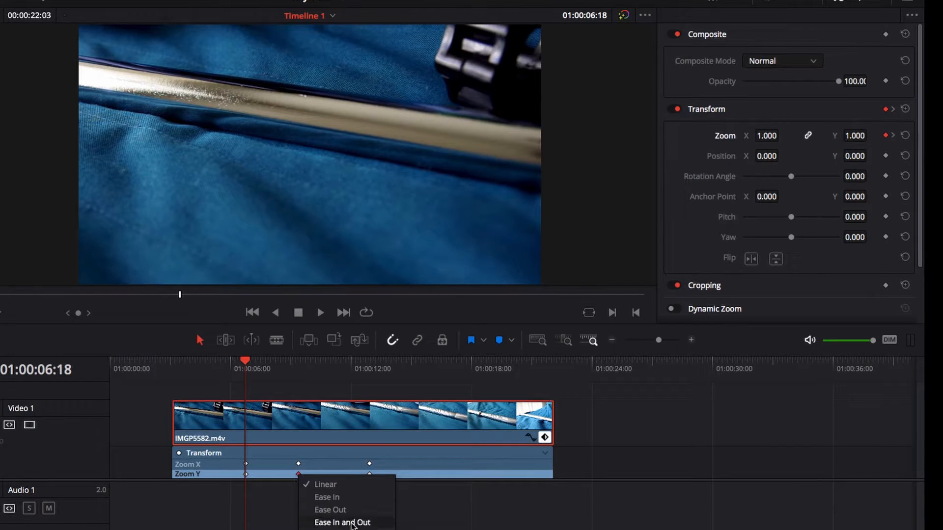
left_click(351, 523)
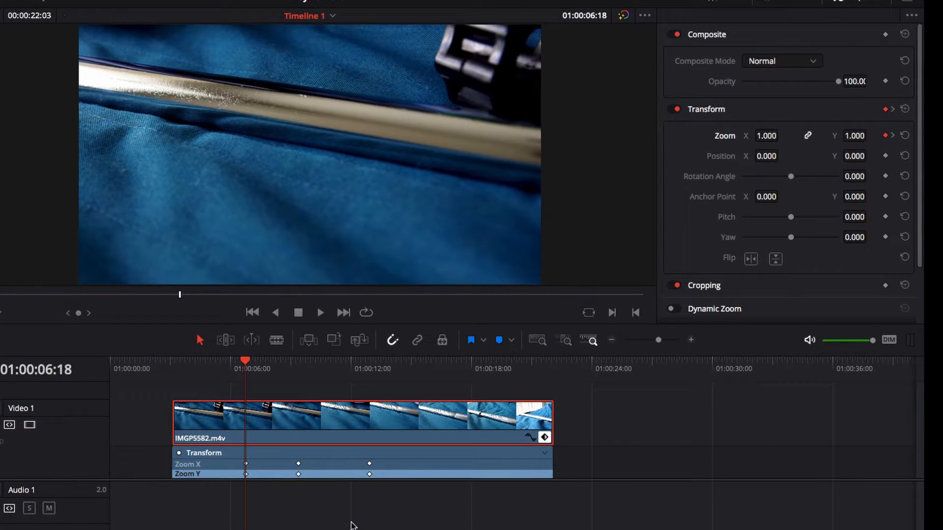
left_click(369, 364)
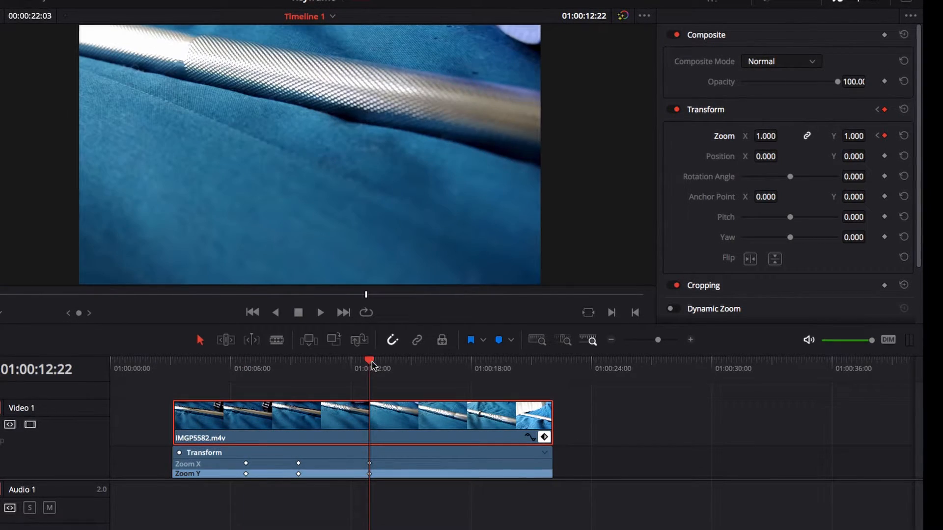
scroll(875, 155, "down", 1)
right_click(885, 134)
left_click(881, 158)
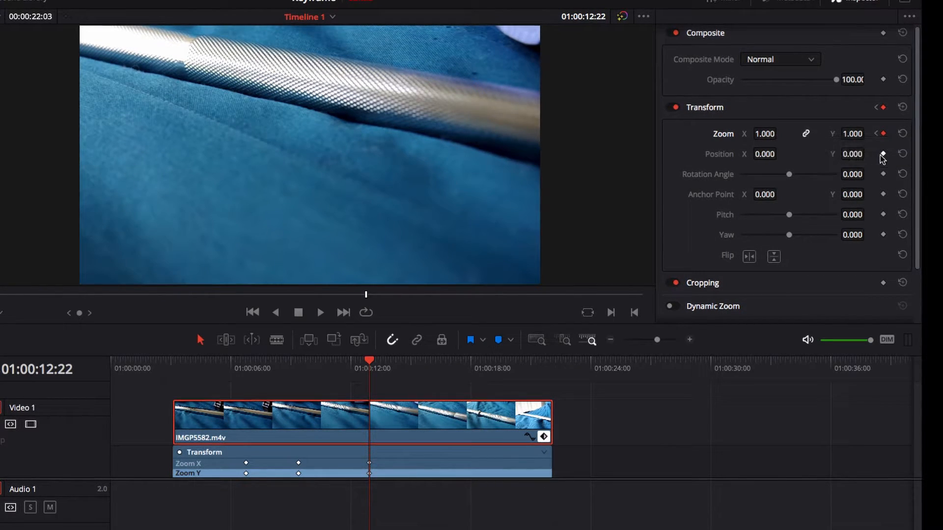
scroll(883, 158, "up", 1)
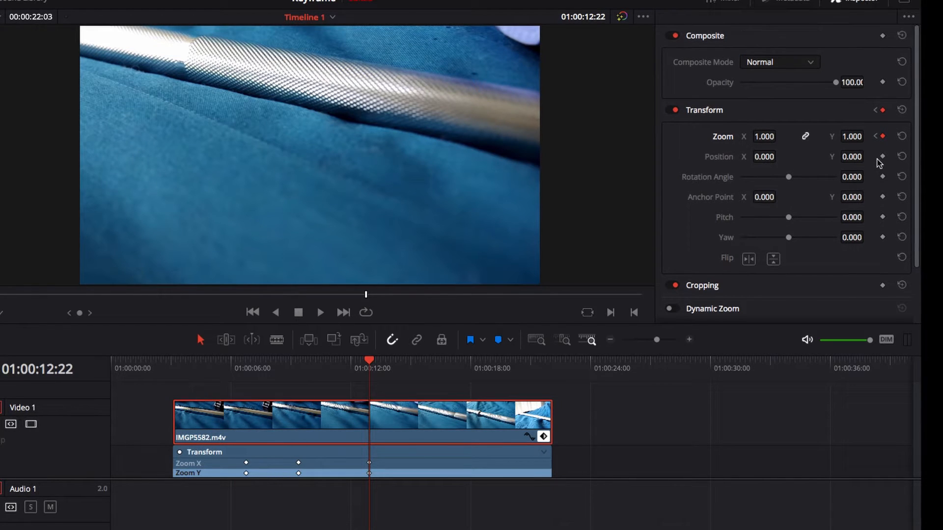
Play back the zoom animation from the first keyframe at 01:00:06:18 until past the last keyframe.
left_click(246, 364)
key("space")
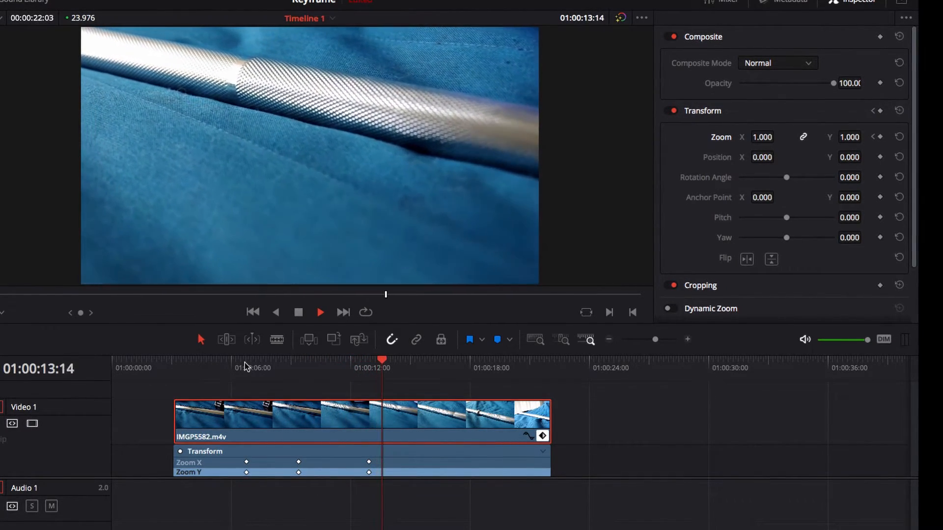
key("space")
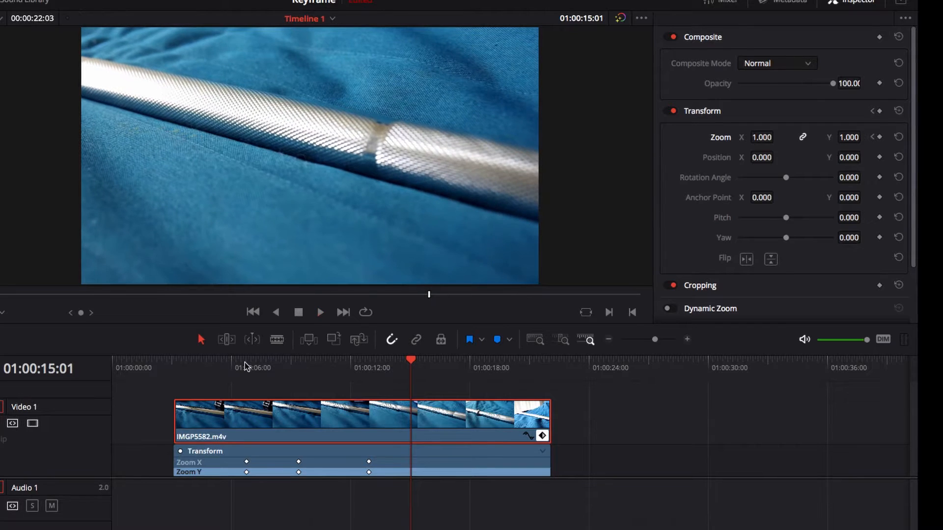
Add a Position keyframe to the clip at 01:00:06:18.
left_click(245, 363)
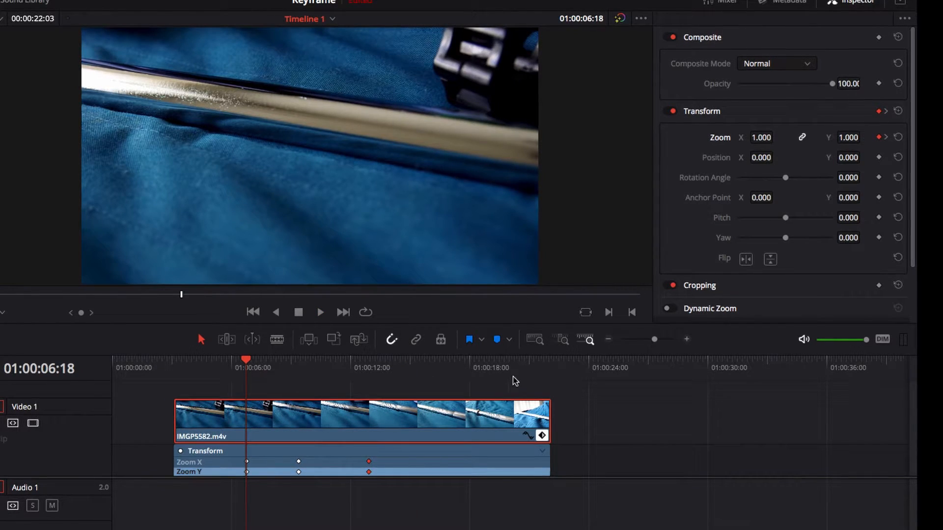
scroll(883, 158, "down", 1)
scroll(880, 153, "up", 1)
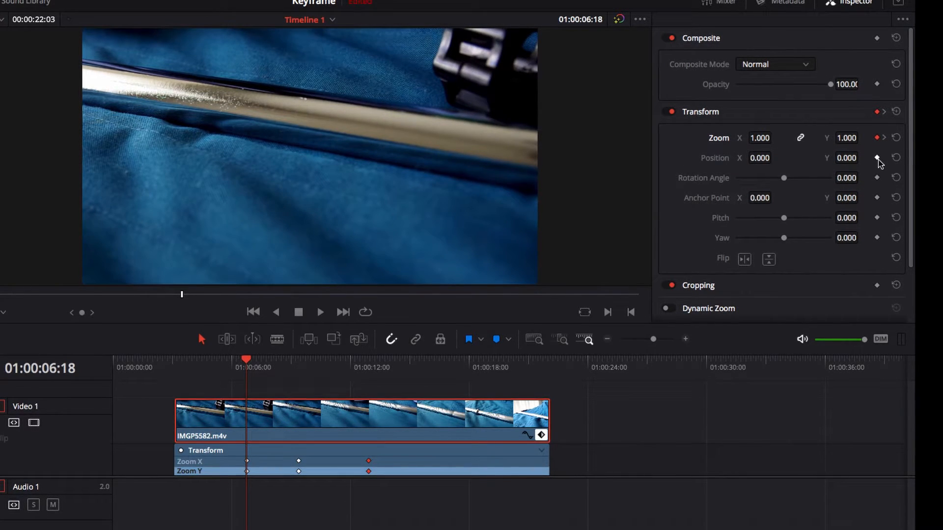
left_click(878, 158)
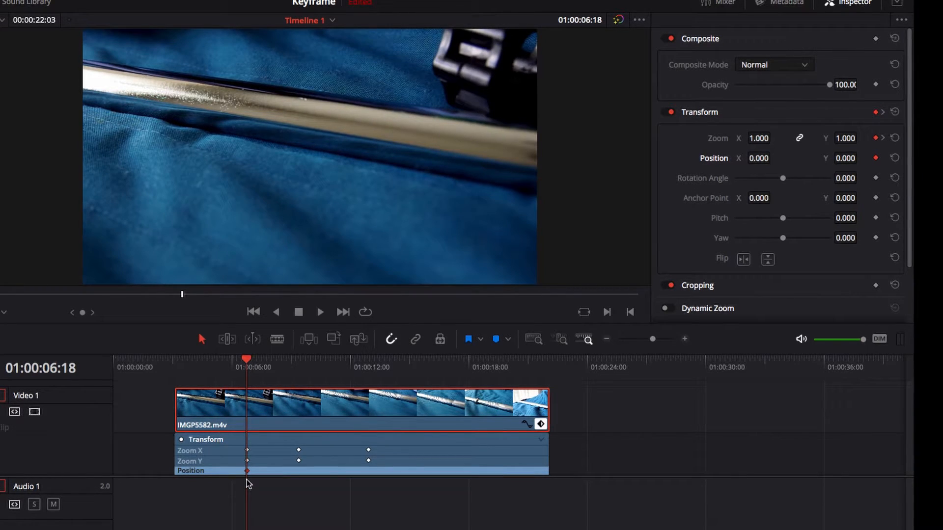
Keyframe the clip's Position Y at -350 at 01:00:09:09 and at 0 at 01:00:12:22.
left_click(301, 363)
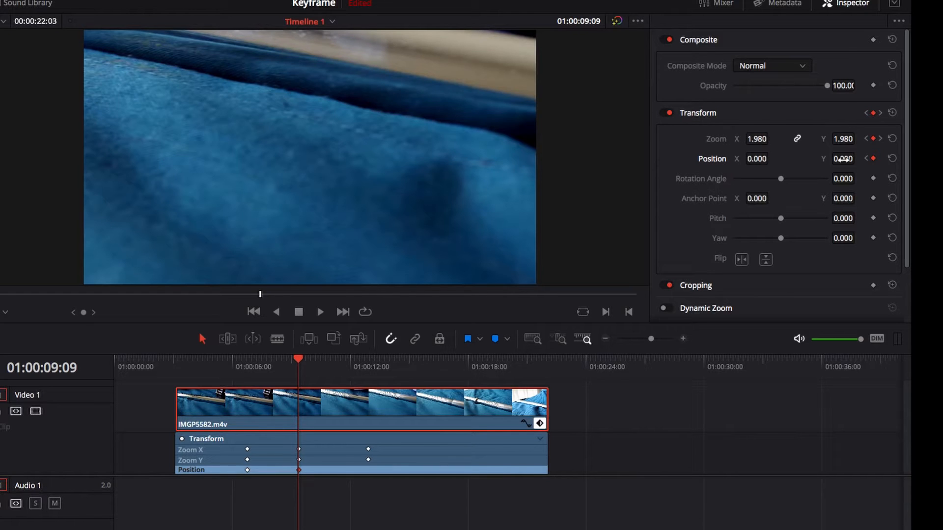
mouse_move(857, 158)
left_mouse_down()
mouse_move(849, 159)
mouse_move(859, 159)
left_mouse_up()
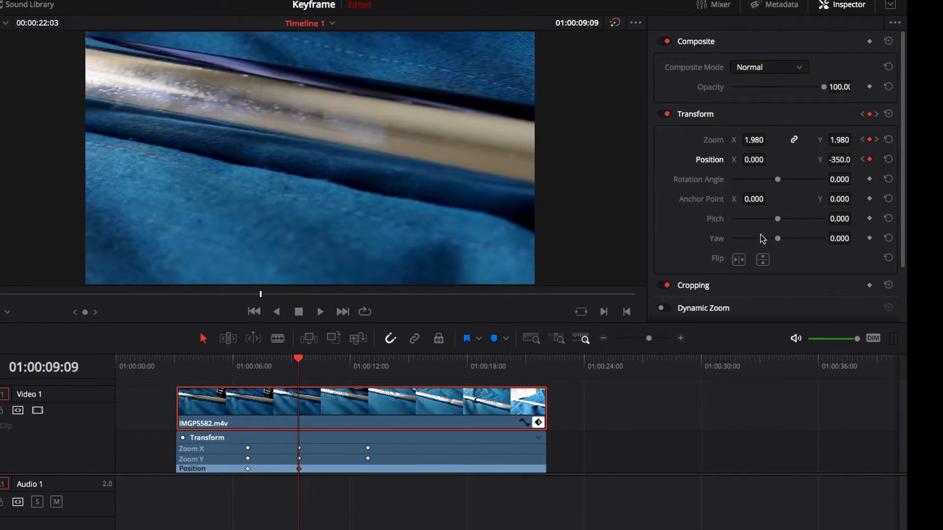
left_click(369, 359)
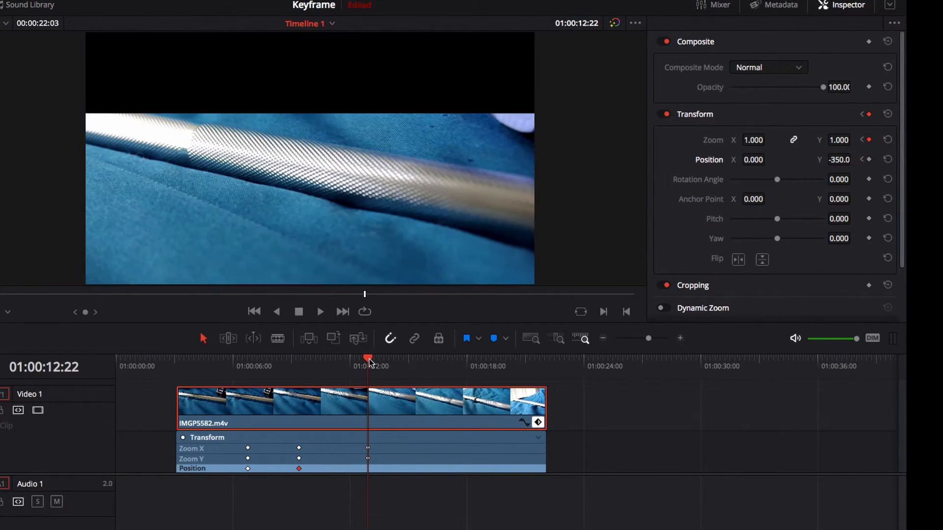
left_click_drag(839, 160, 840, 160)
double_click(839, 161)
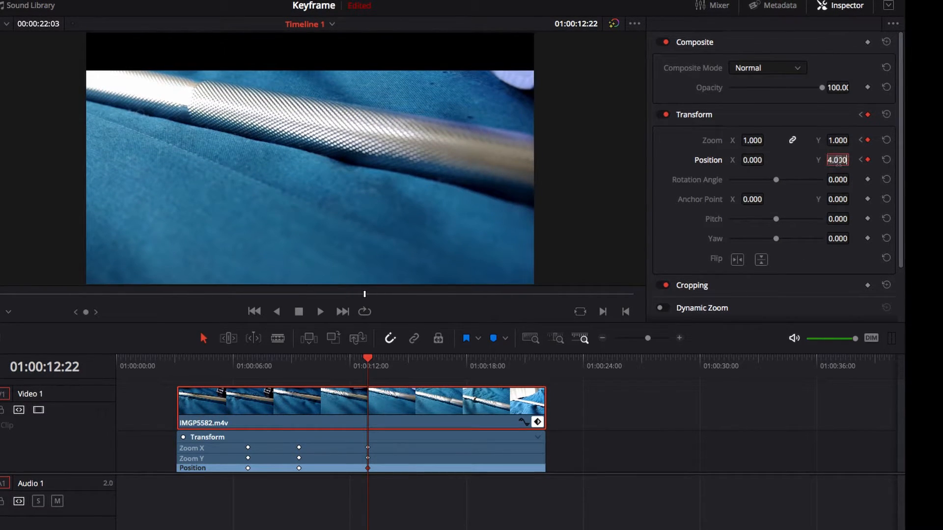
type("0")
key("Return")
Play back the combined zoom and position animation from 01:00:06:18.
left_click(249, 359)
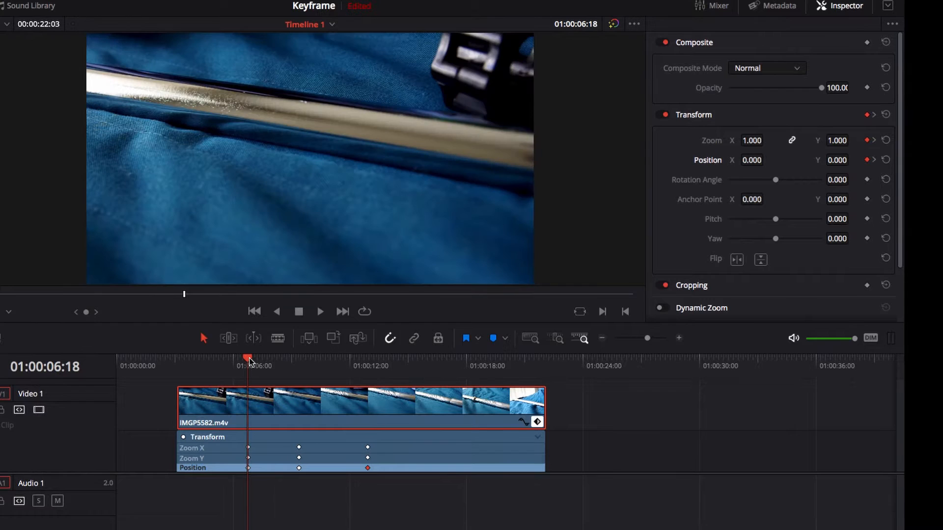
key("space")
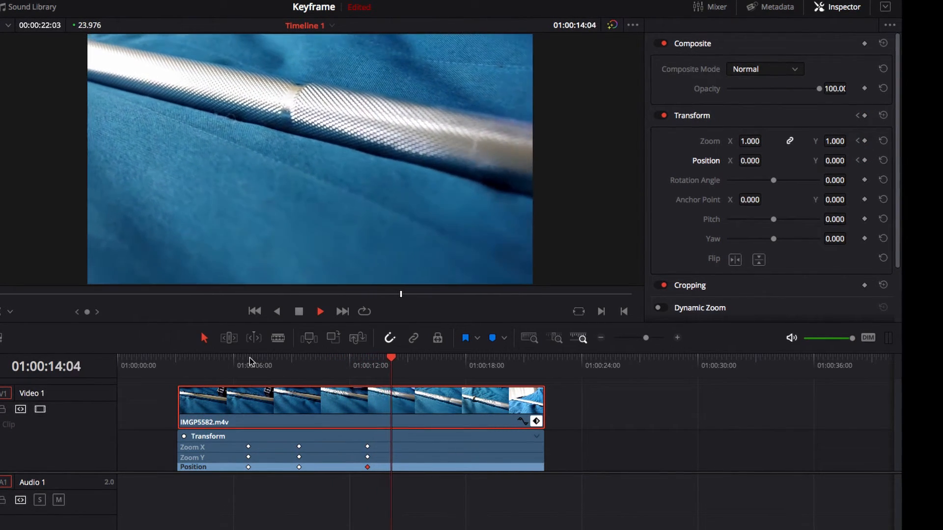
key("space")
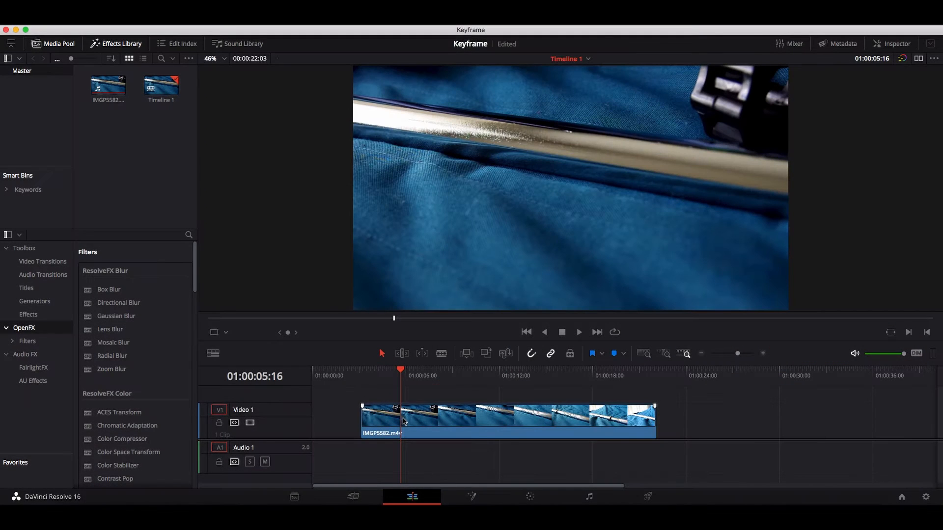
Show the video clip's Inspector settings and add a Zoom keyframe at 01:00:05:16.
left_click(407, 421)
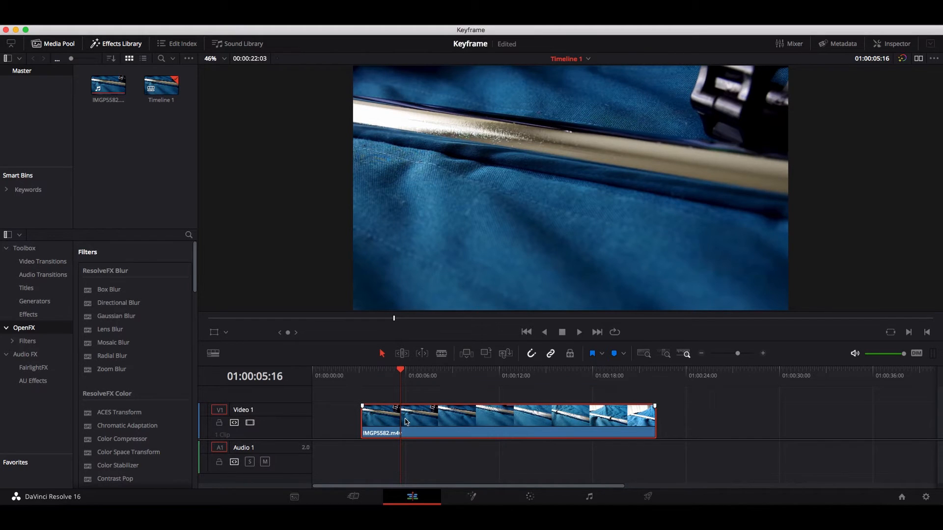
left_click(892, 43)
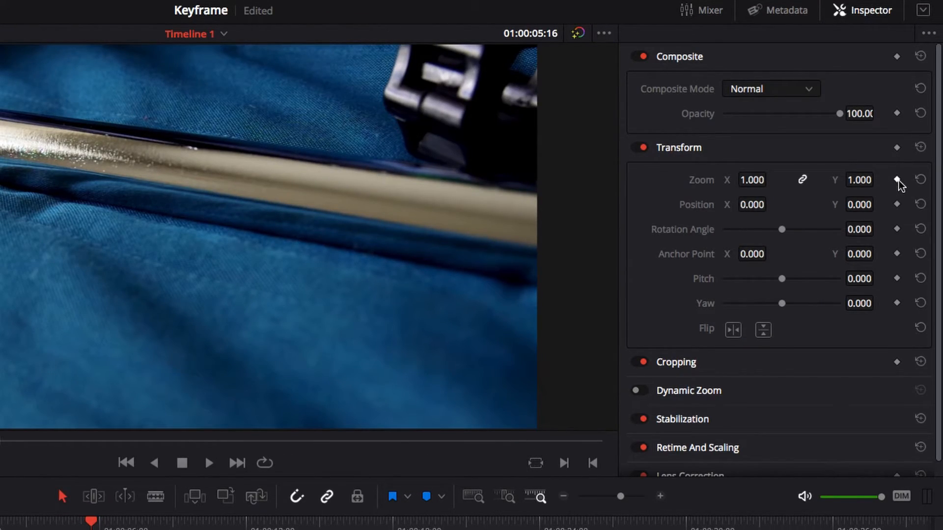
left_click(896, 181)
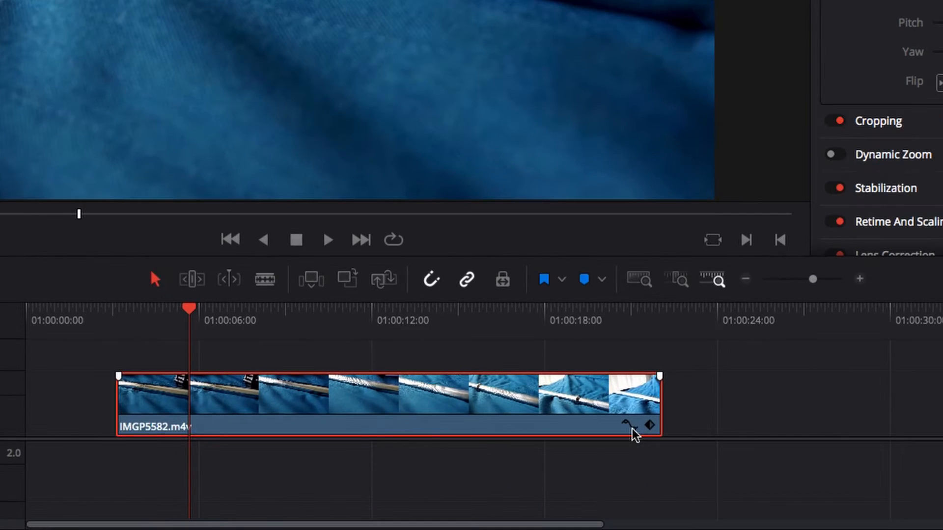
Show the clip's Zoom X curve, enlarge its track to fit the full 0.00 to 4.00 range, and select the first keyframe.
left_click(542, 504)
left_click_drag(722, 437, 724, 496)
left_click_drag(738, 292, 744, 180)
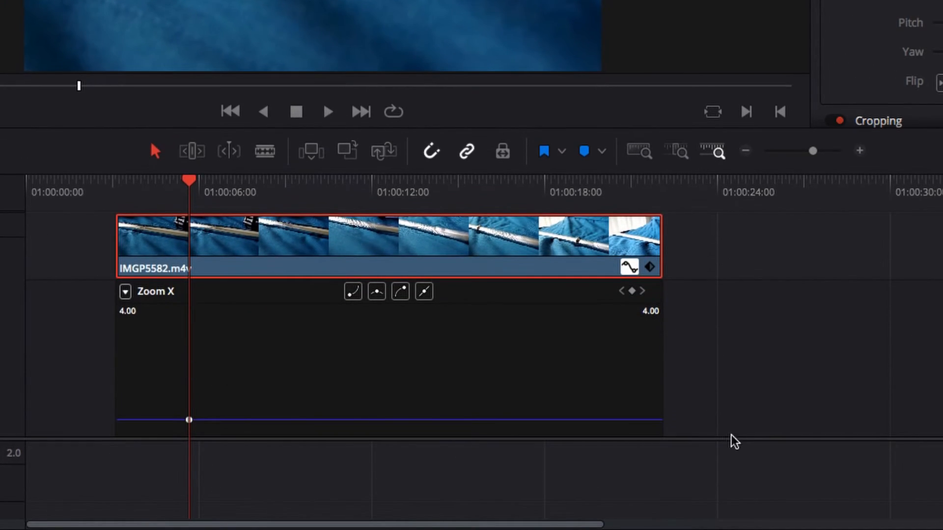
left_click_drag(730, 440, 735, 505)
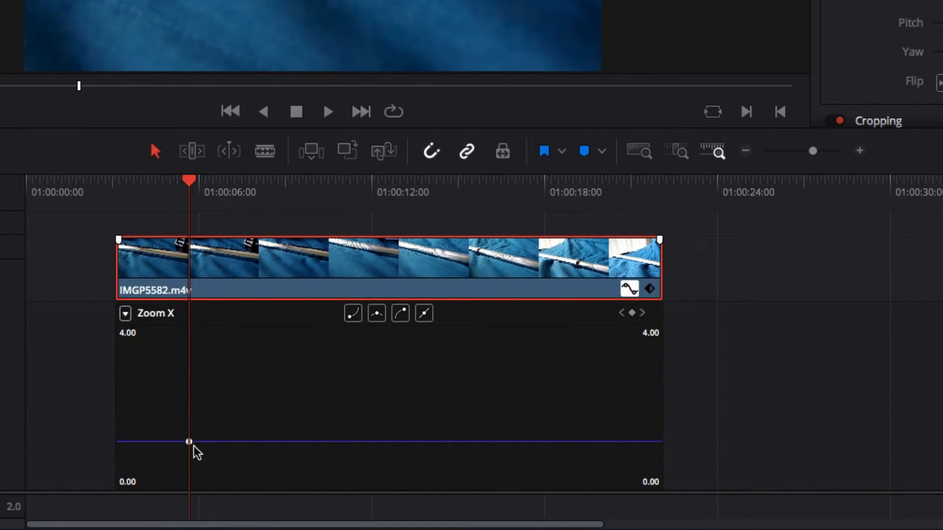
mouse_move(189, 442)
left_mouse_down()
mouse_move(169, 440)
mouse_move(214, 442)
mouse_move(177, 442)
mouse_move(189, 442)
left_mouse_up()
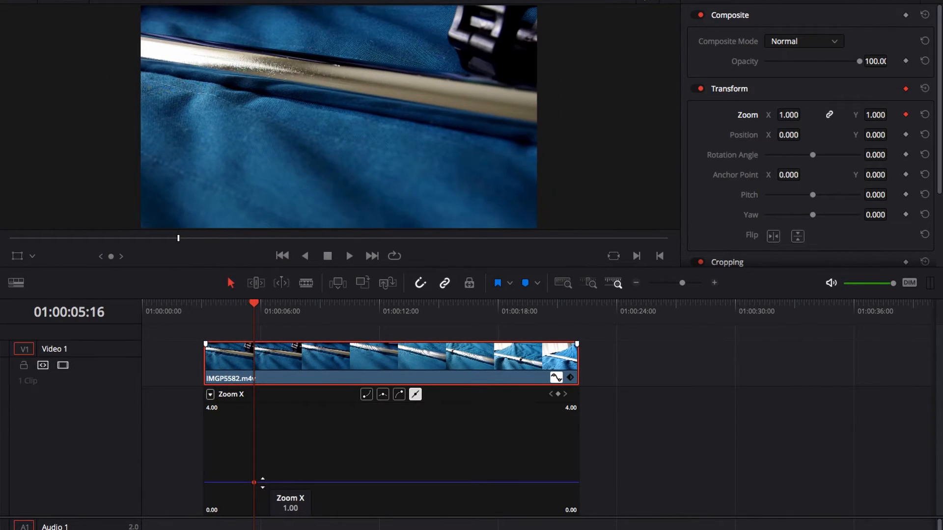
left_click_drag(263, 483, 269, 484)
Add two more keyframes to the Zoom X curve, at 01:00:07:21 and 01:00:10:09.
left_click(293, 302)
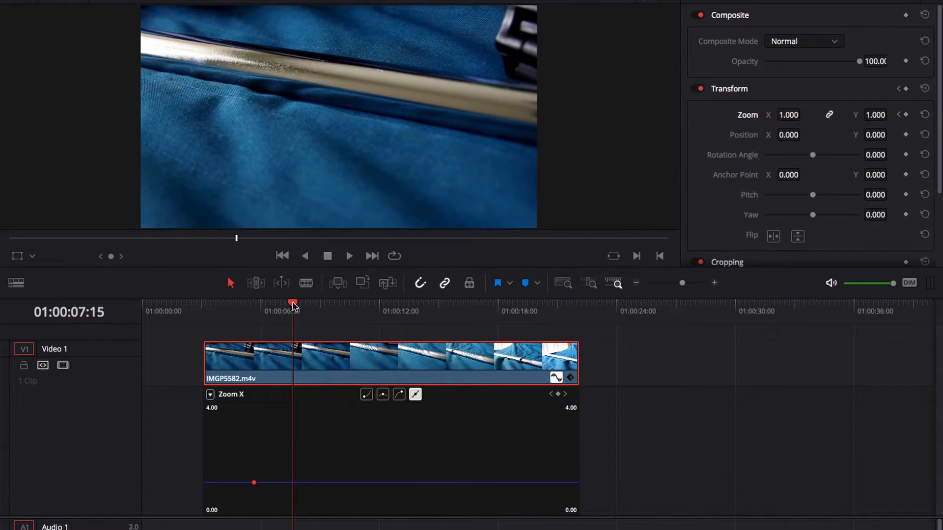
left_click(560, 395)
left_click(906, 115)
left_click(907, 115)
left_click(298, 482, "alt")
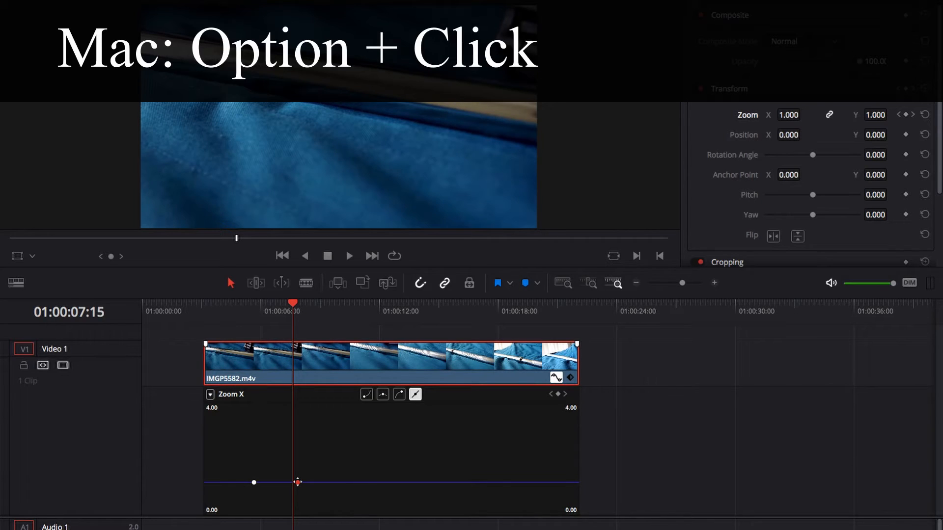
left_click(347, 483, "alt")
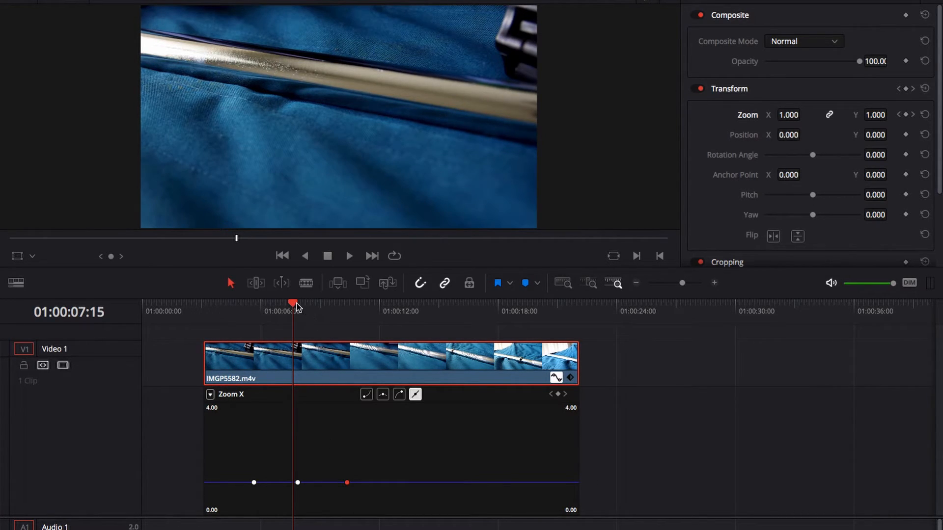
Step forward and back through the three Zoom keyframes between 01:00:05:16 and 01:00:10:09, ending on the last one.
left_click_drag(295, 307, 262, 313)
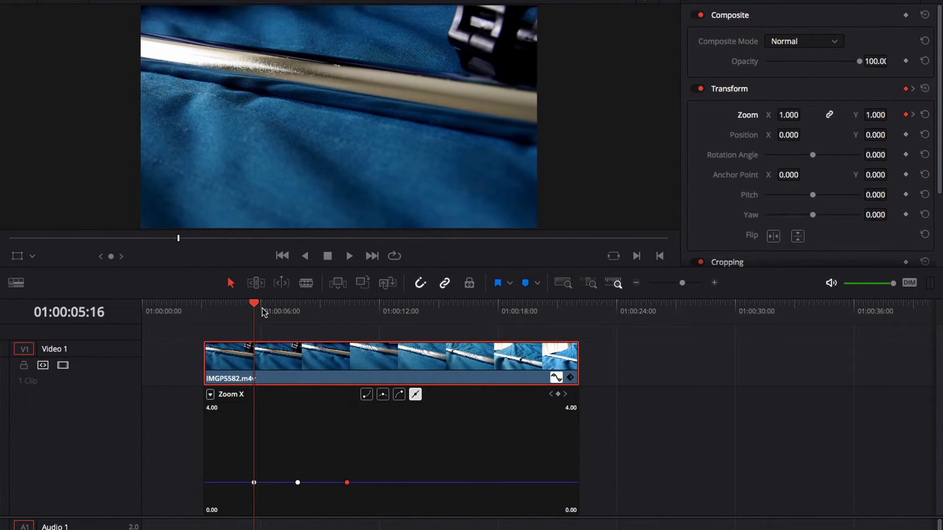
left_click(565, 394)
left_click(565, 394)
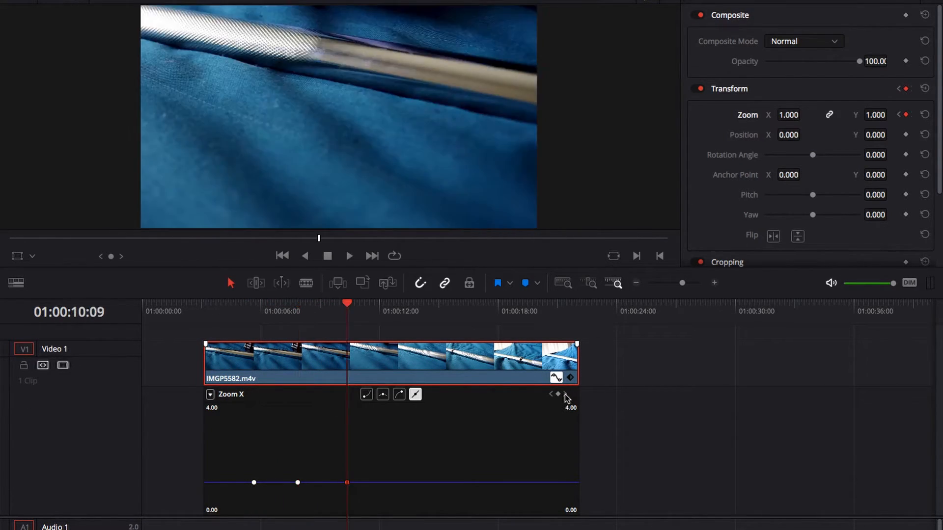
left_click(551, 395)
left_click(551, 395)
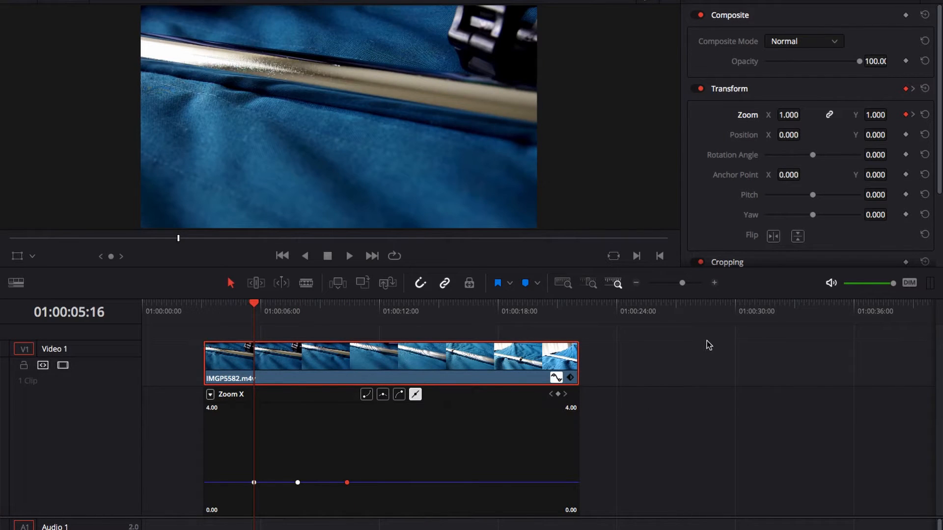
left_click(913, 115)
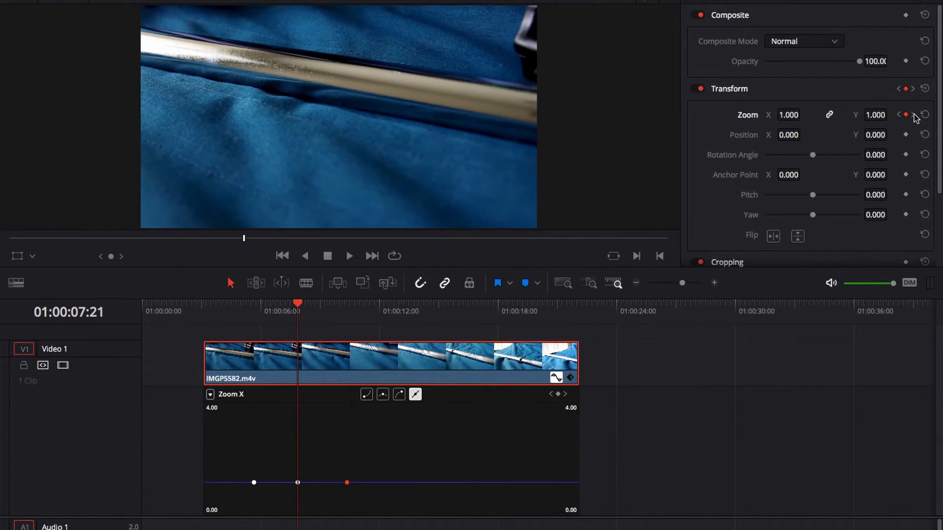
left_click(914, 115)
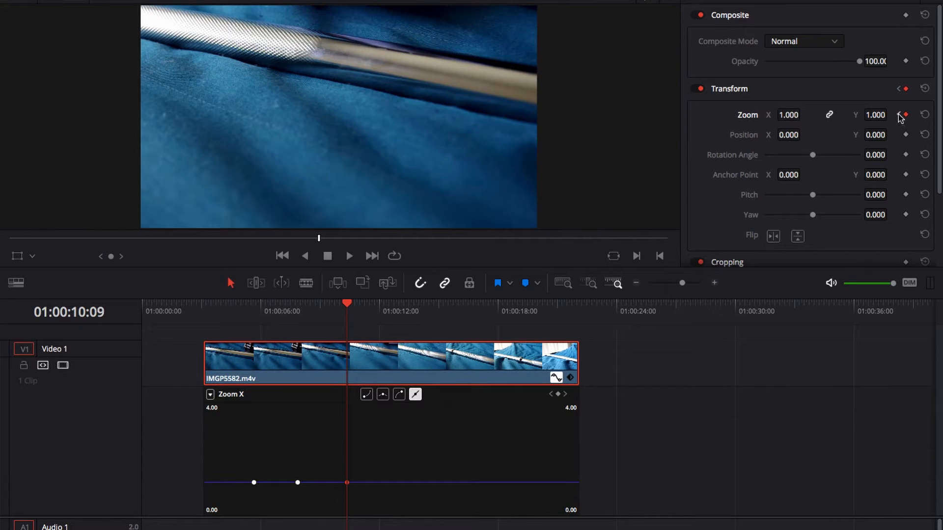
Go to the middle Zoom keyframe at 01:00:07:21 and raise it on the Zoom X curve to 2.33.
left_click(899, 116)
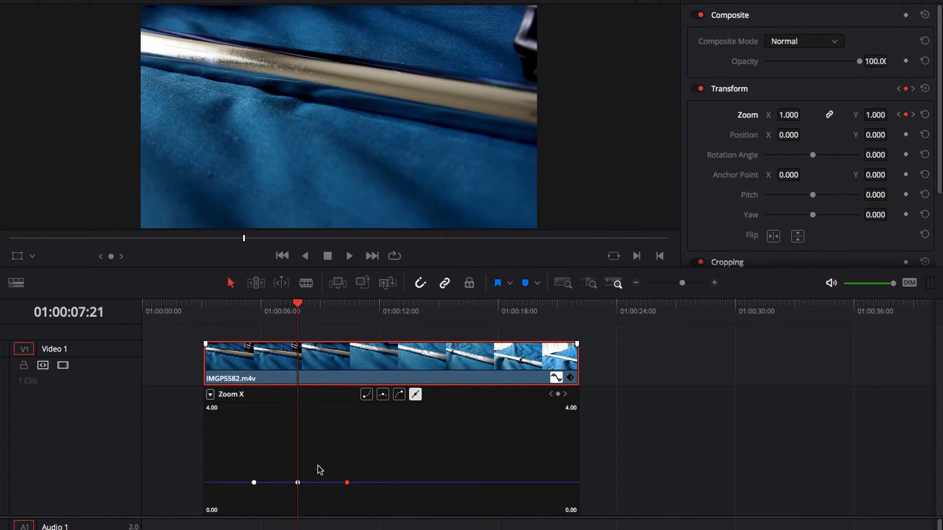
left_click(297, 483)
left_click_drag(297, 482, 298, 450)
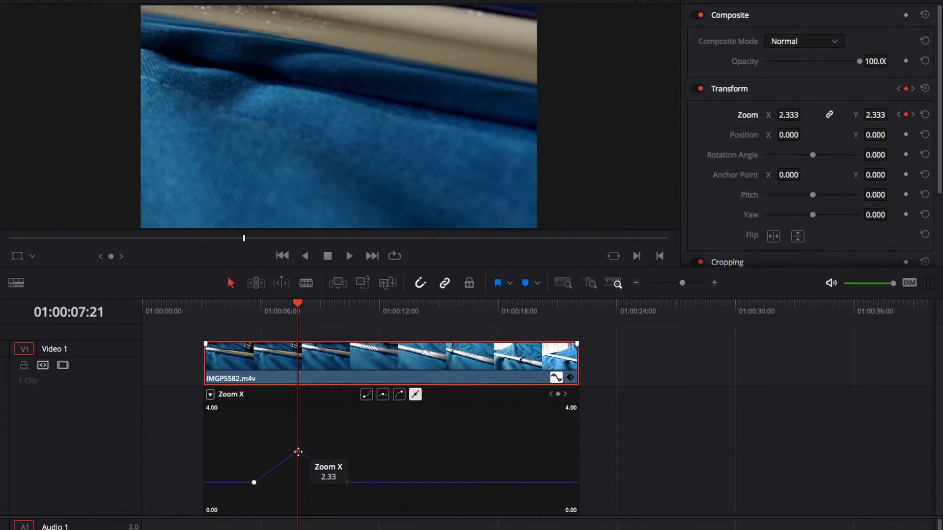
Review the easing options for the 01:00:07:21 Zoom keyframe from the curve point, the curve track's keyframe control and the Inspector.
right_click(298, 452)
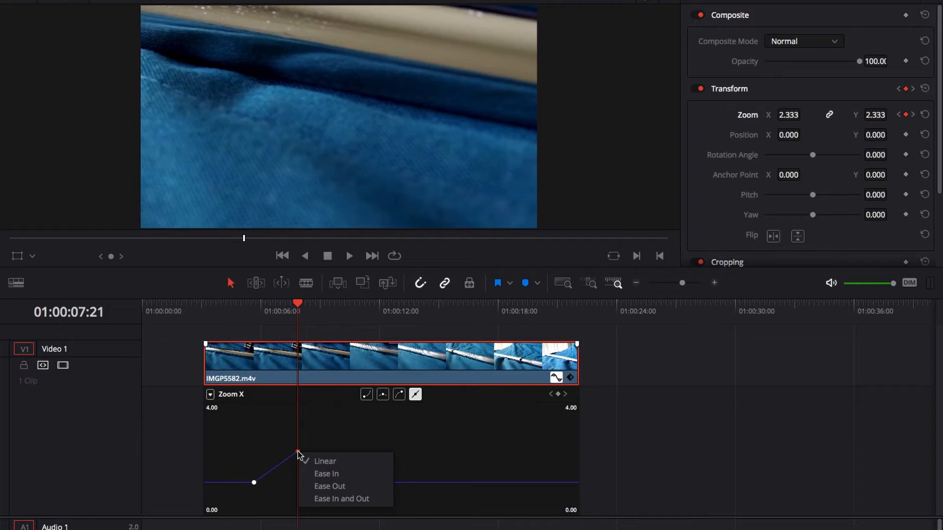
right_click(559, 394)
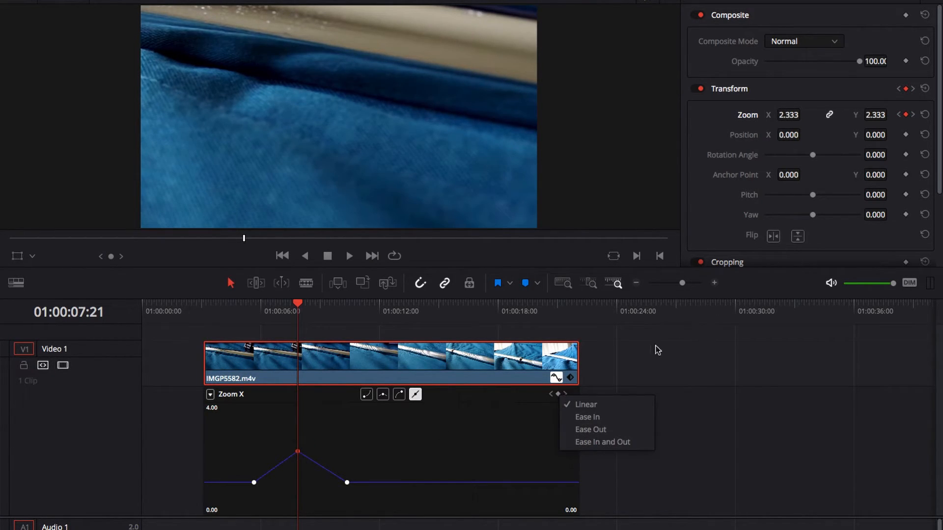
right_click(908, 116)
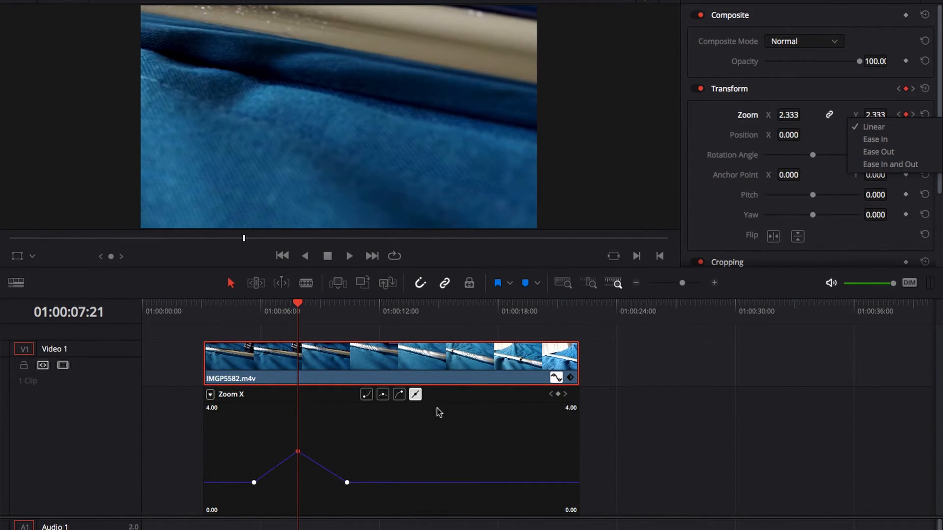
left_click(368, 411)
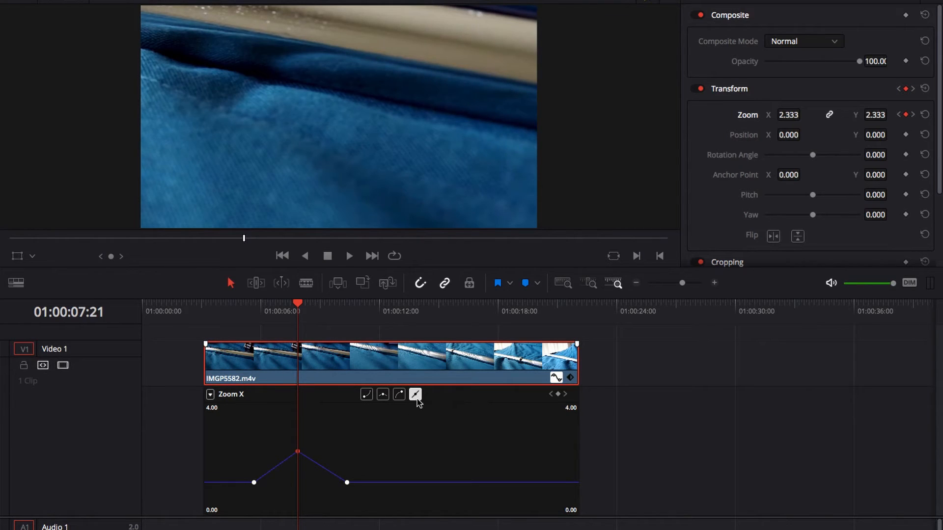
Smooth both sides of the middle Zoom X keyframe and the incoming side of the last one, adjusting their curve handles.
left_click(382, 396)
left_click_drag(312, 451, 320, 451)
left_click(346, 482)
left_click(398, 394)
left_click_drag(332, 485, 334, 481)
Play the eased zoom animation from the first keyframe at 01:00:05:16 to past the last keyframe.
left_click(257, 305)
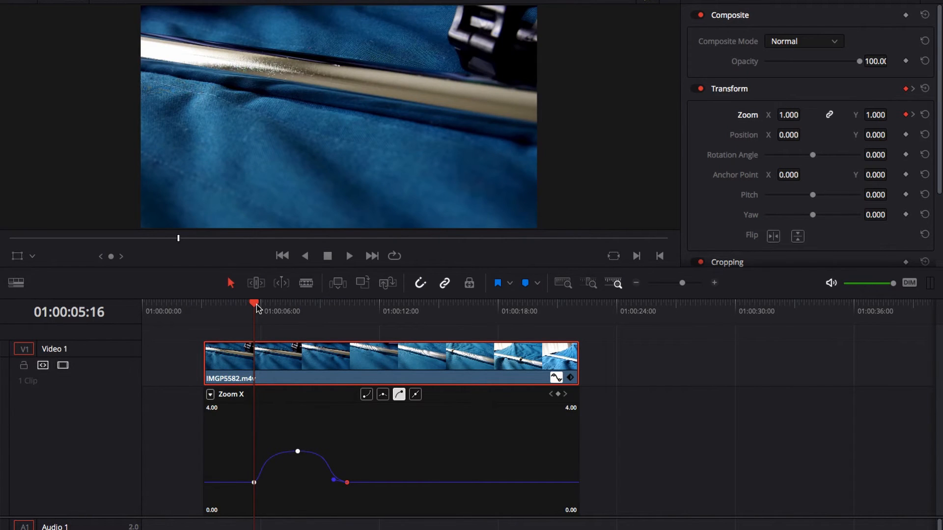
key("space")
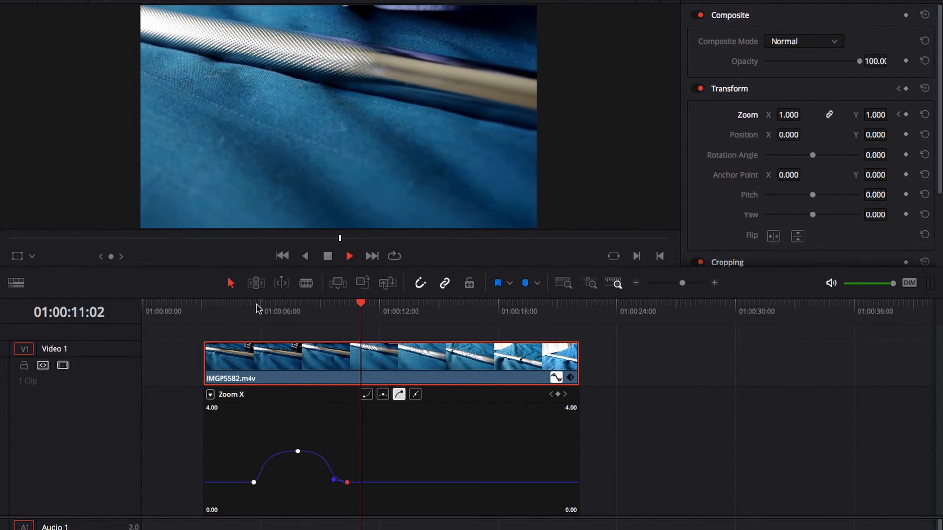
key("space")
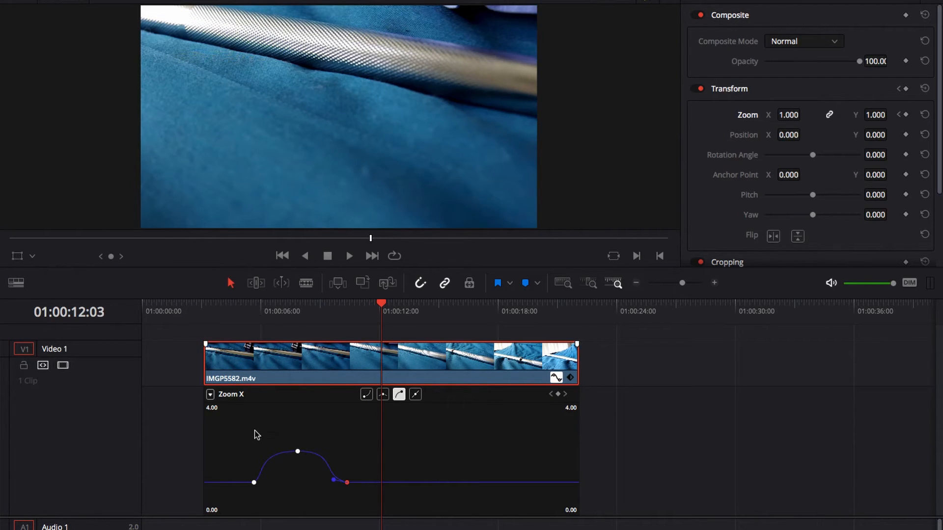
Add Position Y to the parameters shown in the clip's curve track and display its curve.
left_click(210, 395)
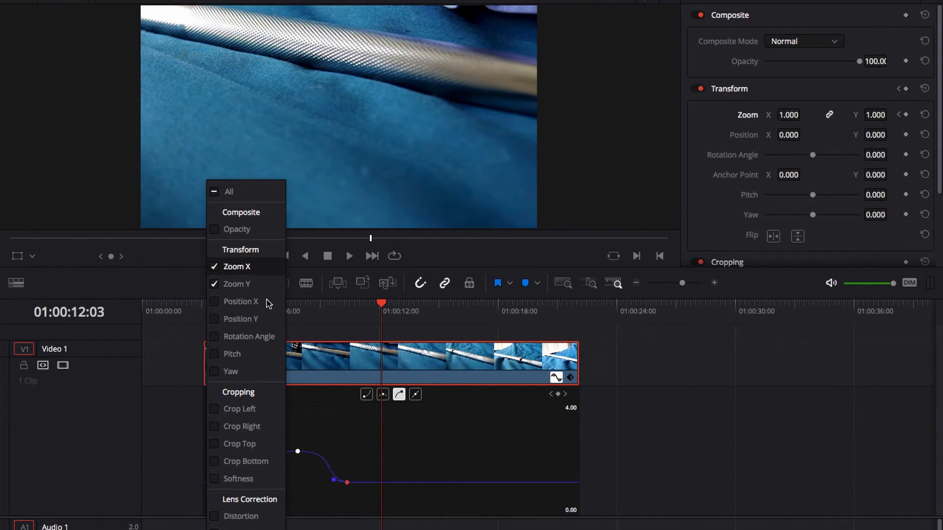
left_click(215, 319)
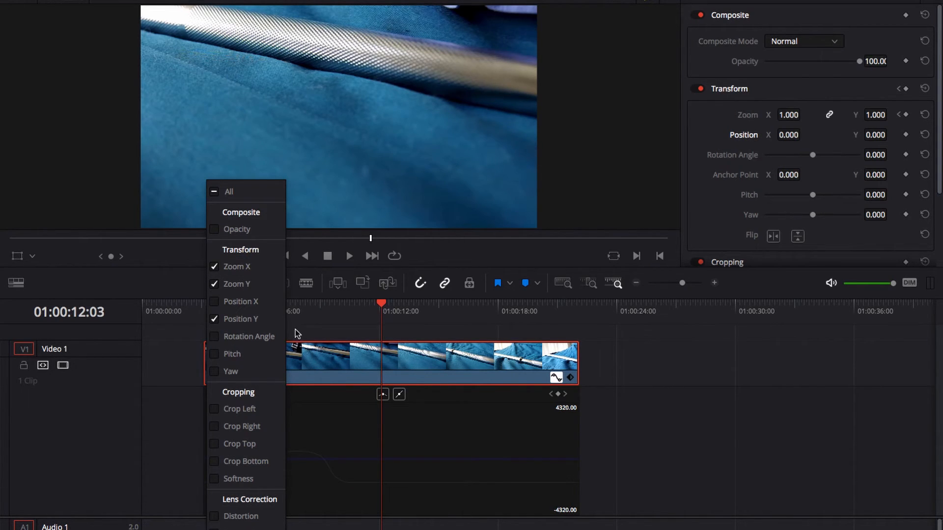
left_click(296, 394)
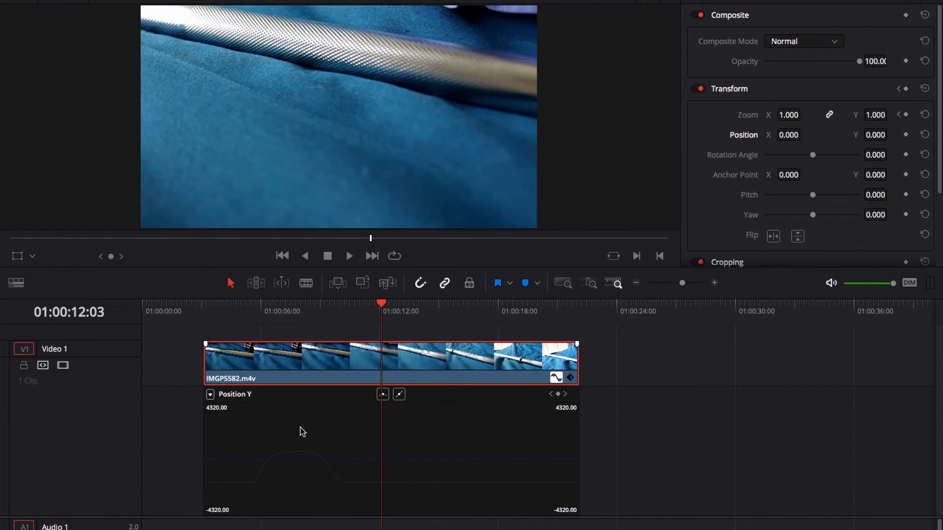
Add three Position Y keyframes on the curve beneath the existing Zoom keyframes, the middle one at the 01:00:07:21 playhead.
left_click(297, 303)
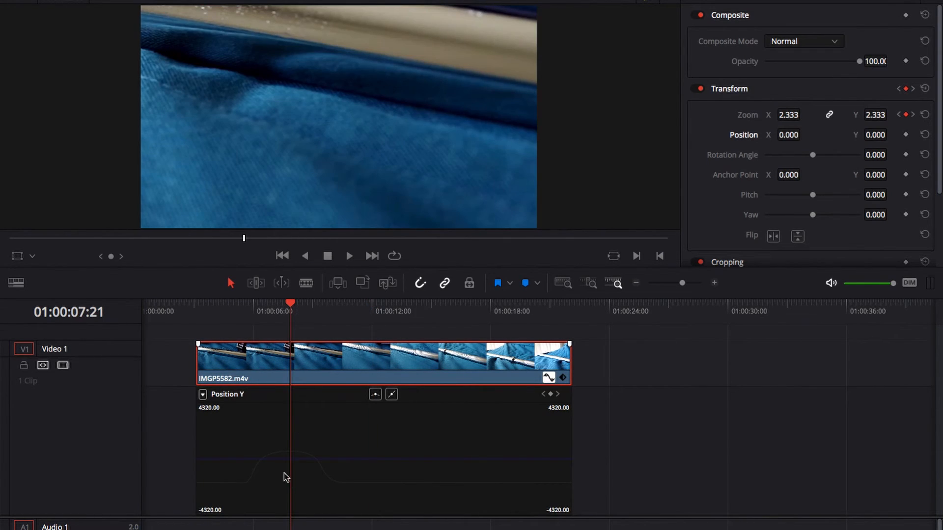
left_click(254, 477)
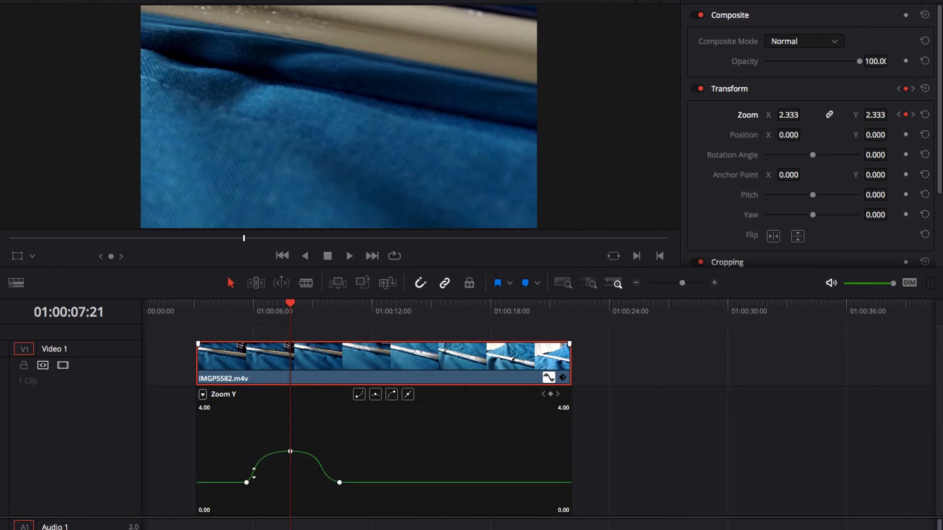
left_click(282, 459)
left_click(249, 459)
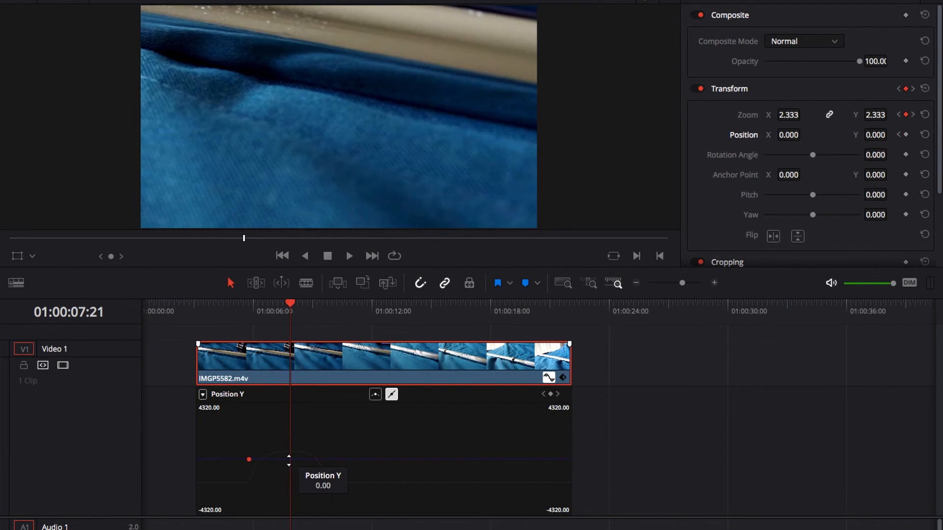
left_click(336, 459)
left_click(248, 461)
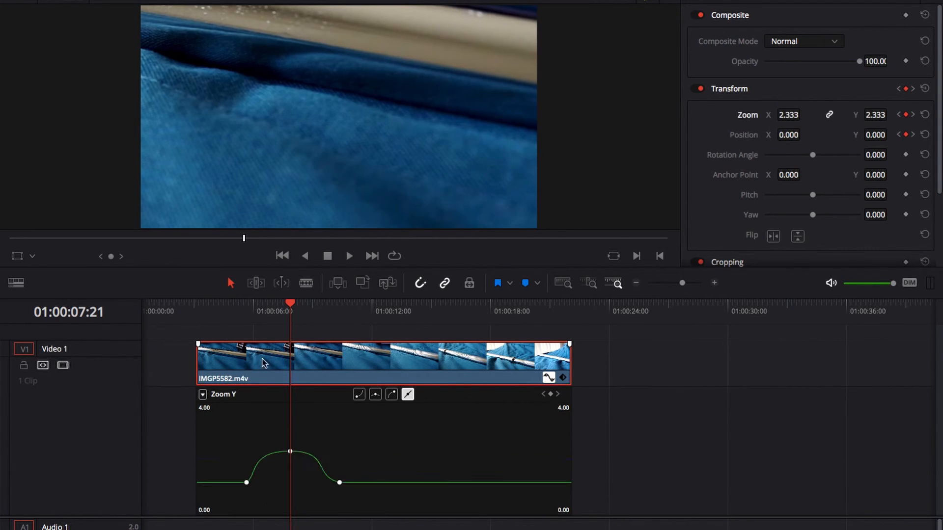
Line up the first and last Position Y keyframes with the outer Zoom keyframes, at 01:00:05:17 and 01:00:10:08.
left_click(250, 317)
key("bracketleft")
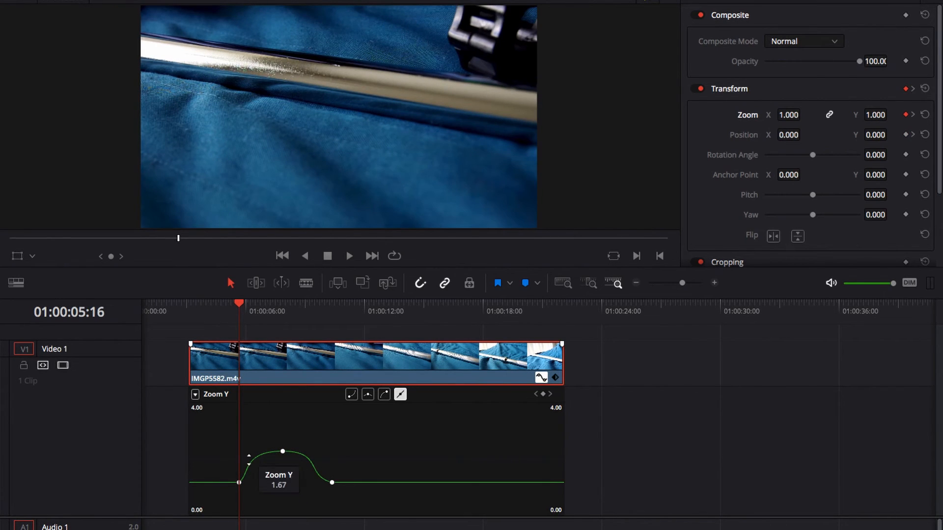
left_click(272, 459)
left_click(243, 460)
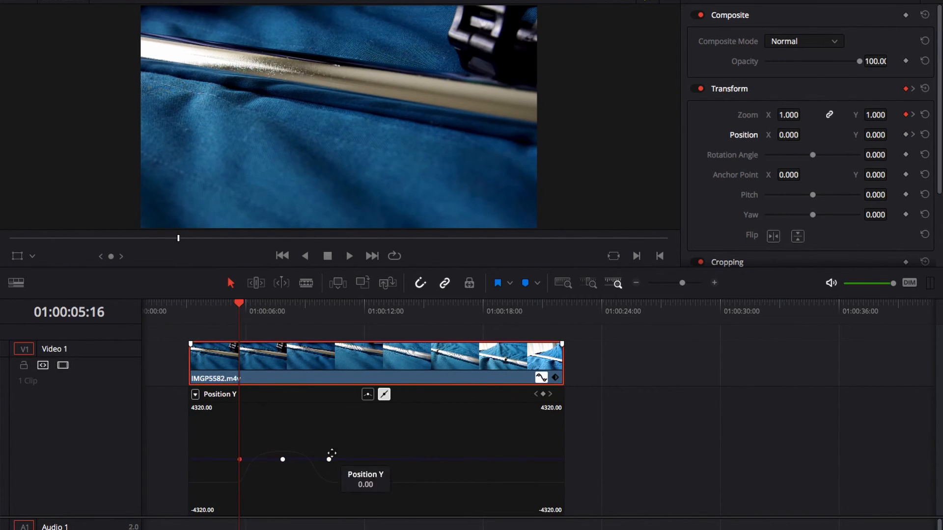
left_click(333, 309)
left_click(352, 486)
left_click(337, 467)
left_click(330, 459)
Lower the middle Position Y keyframe at 01:00:07:20 to about -345.6.
left_click(282, 459)
left_click(286, 304)
left_click_drag(282, 459, 283, 464)
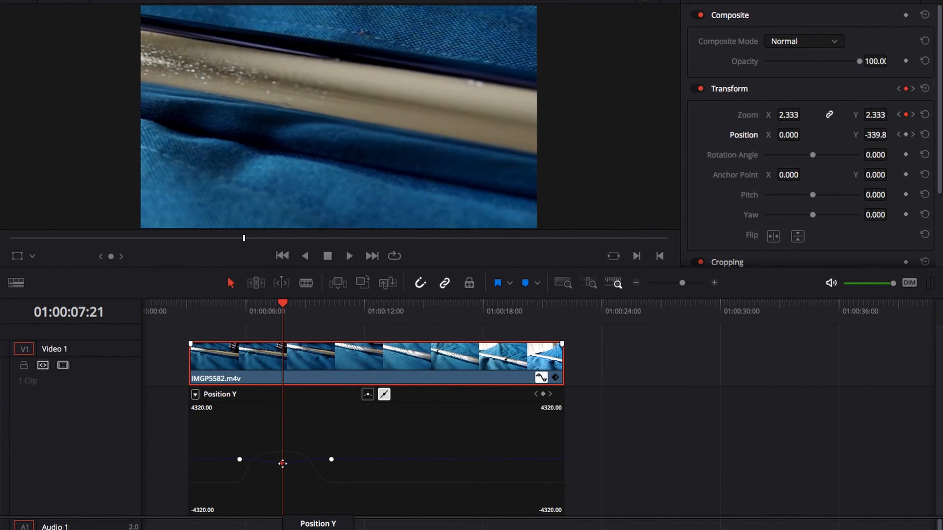
Play the combined zoom and position animation from 01:00:05:17 to past the last keyframe.
left_click(241, 304)
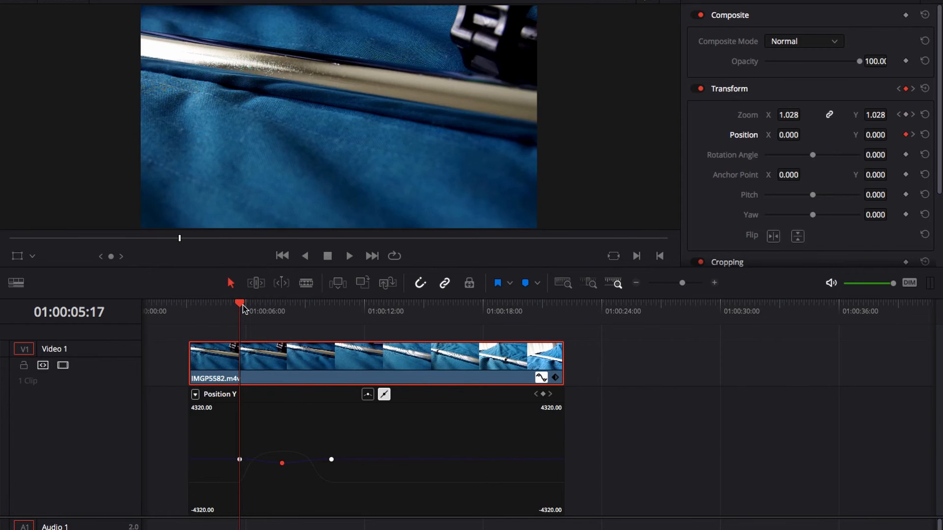
key("space")
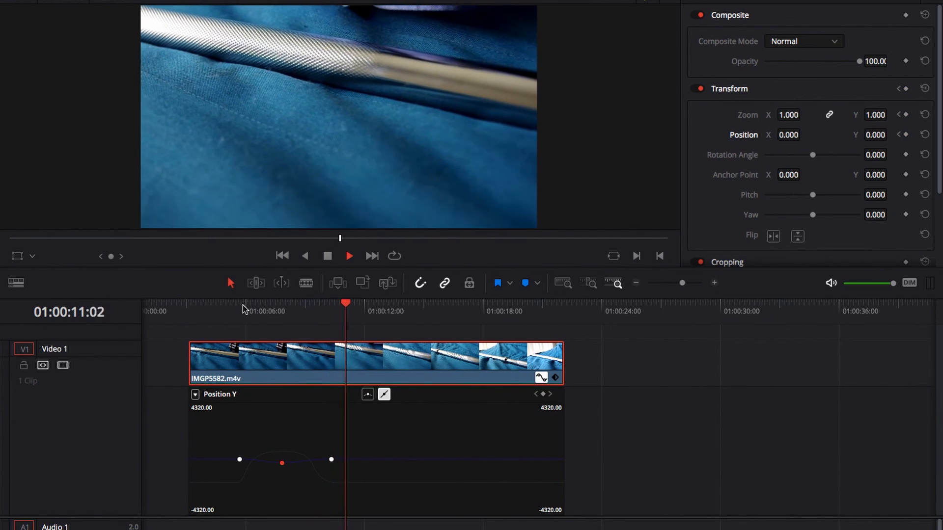
key("space")
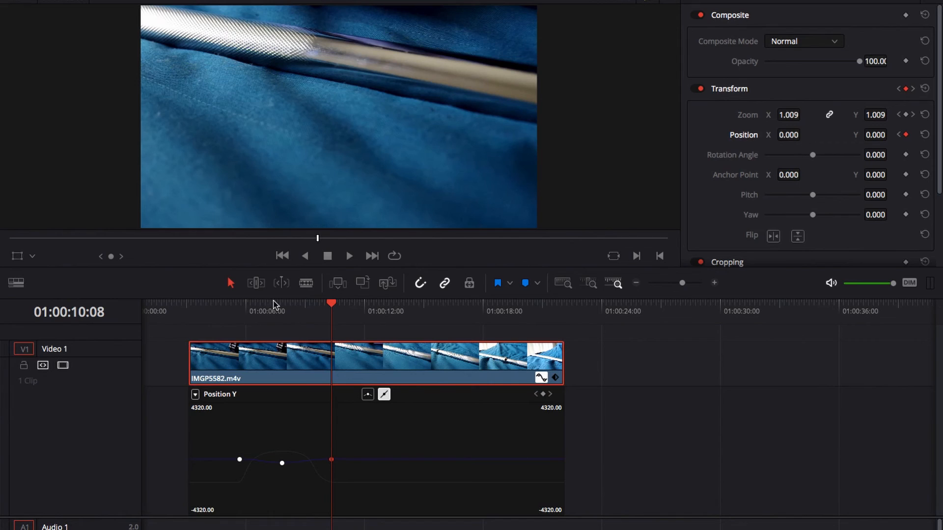
Delete all three Position Y keyframes, starting with the middle one at 01:00:07:20, and hide the clip's curve track.
left_click(281, 306)
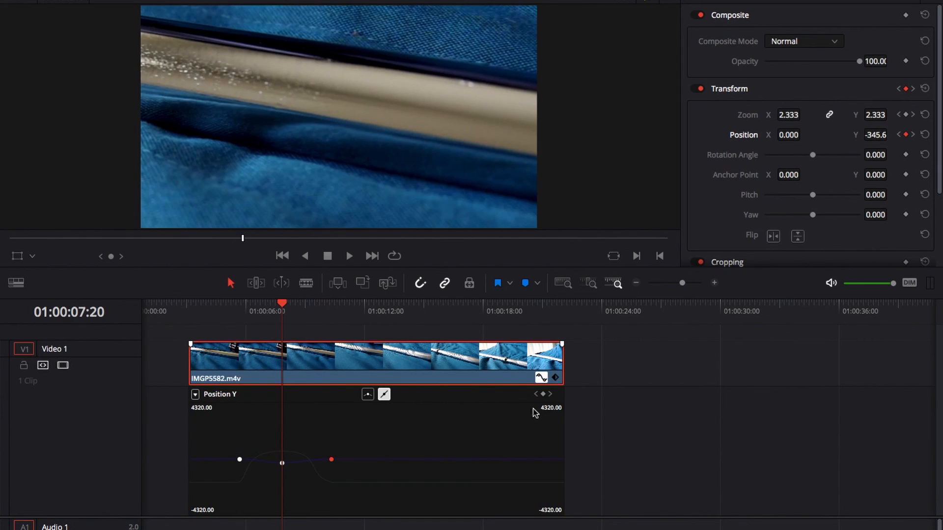
left_click(543, 395)
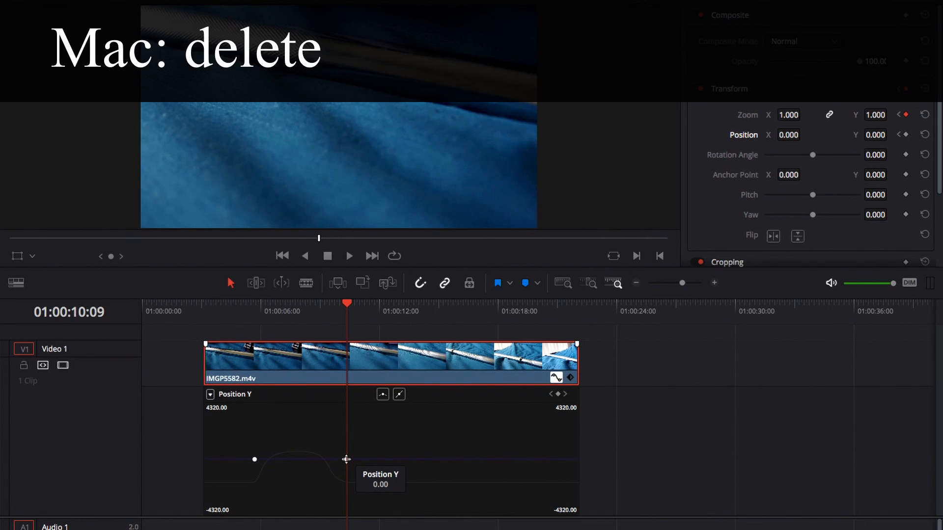
left_click(346, 459)
key("BackSpace")
left_click(255, 460)
key("BackSpace")
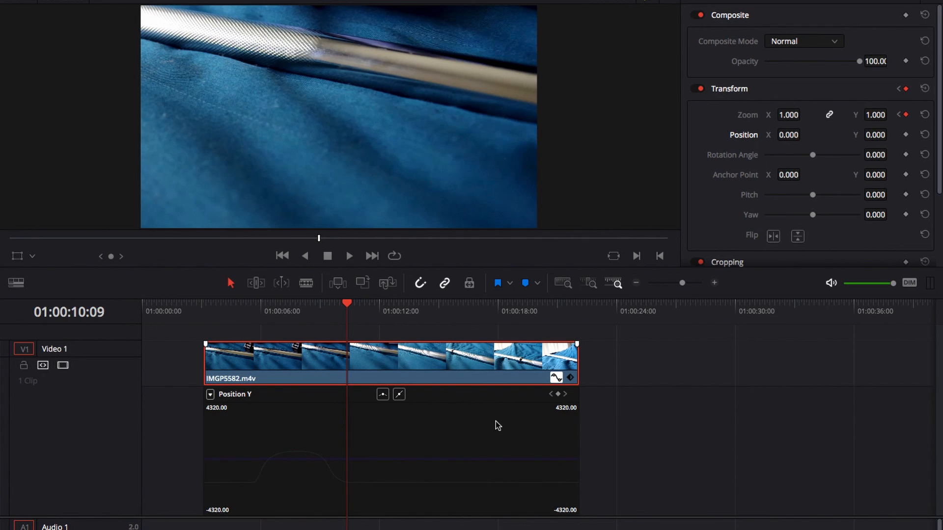
left_click(555, 377)
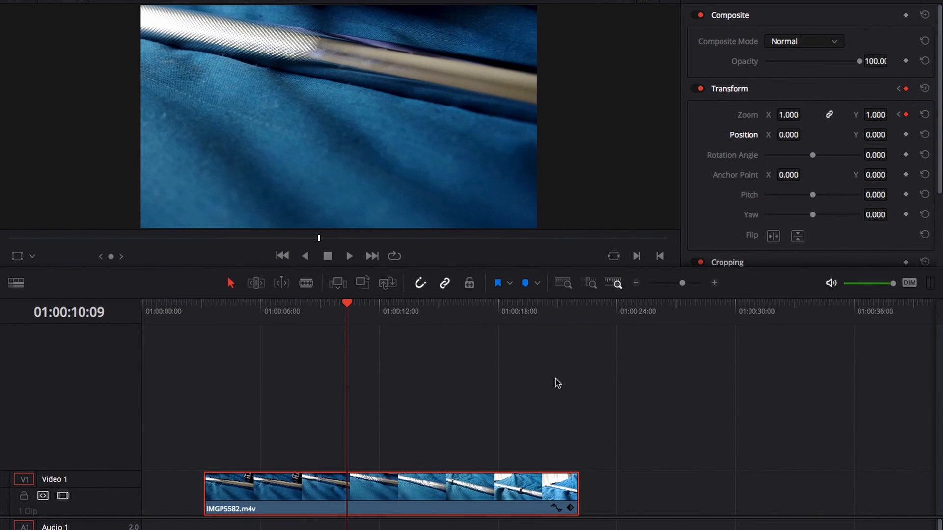